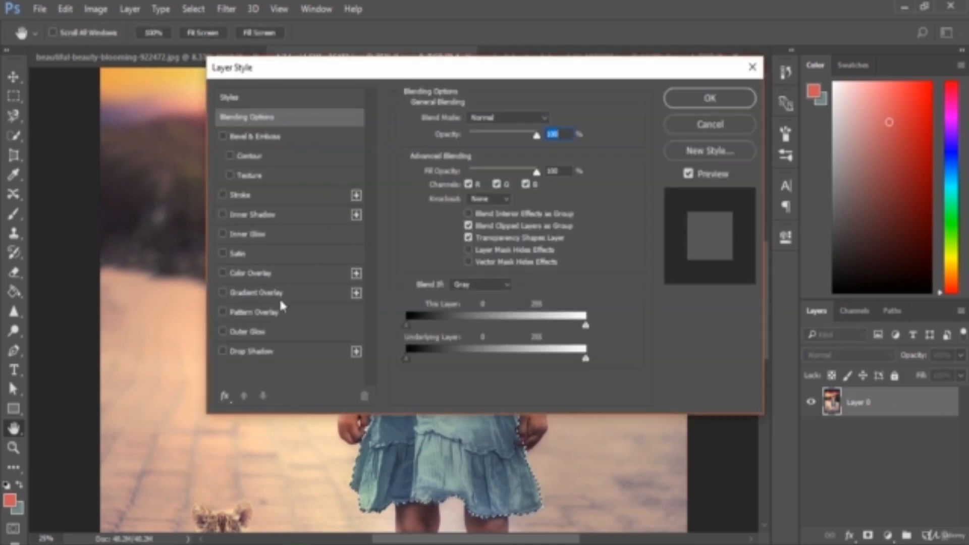
click(265, 311)
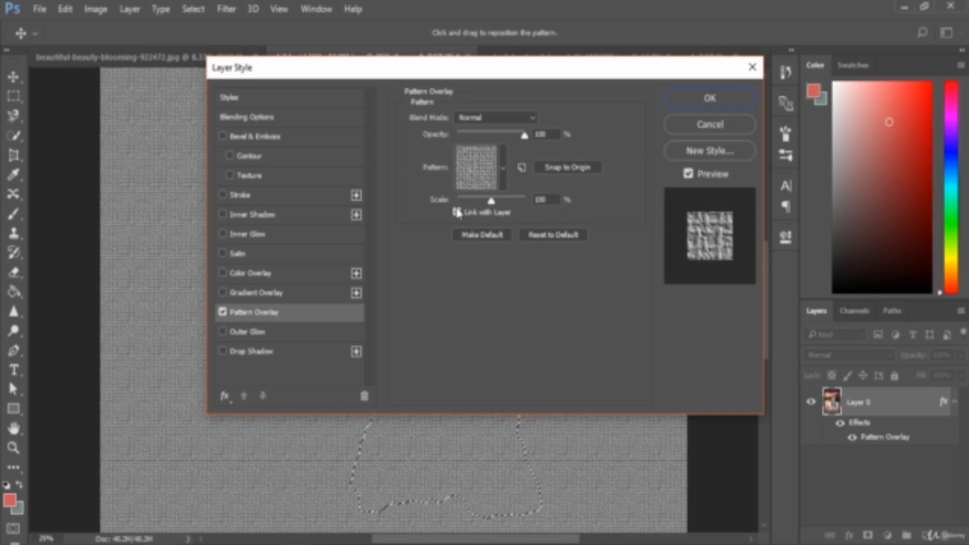
click(731, 121)
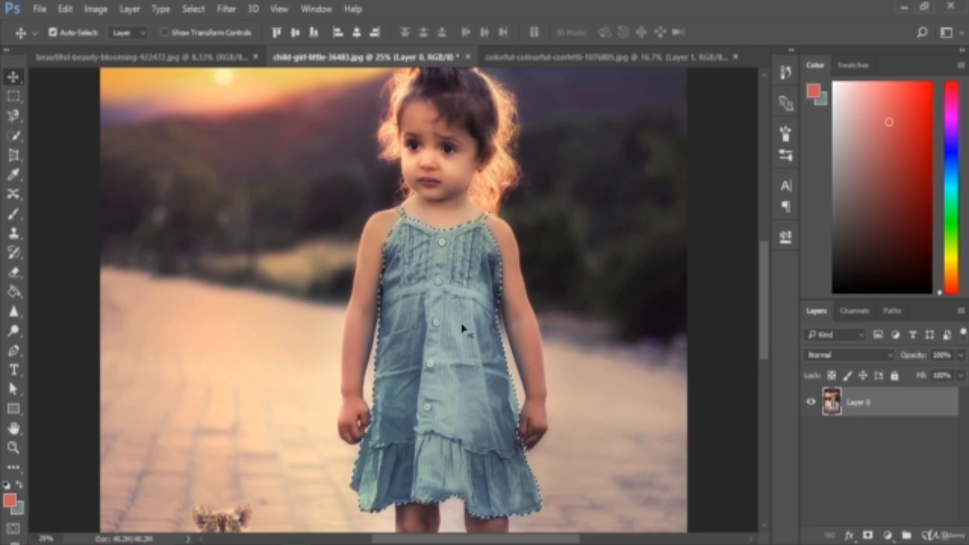
click(193, 9)
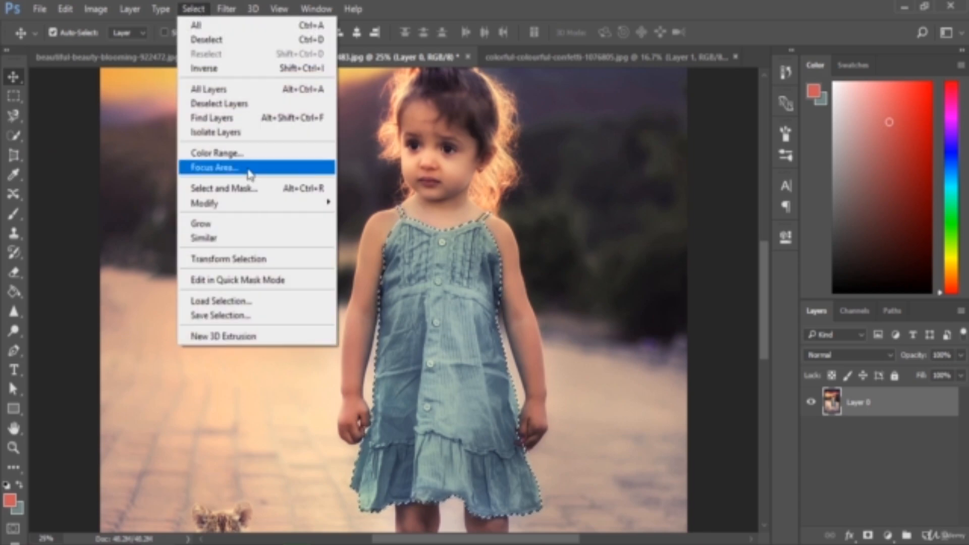
click(190, 9)
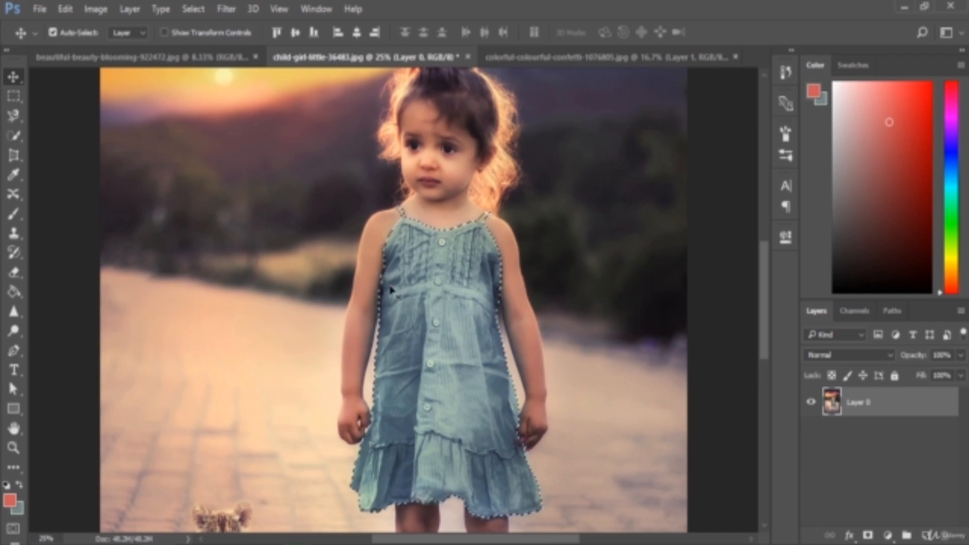
- Move the selected dress onto its own layer with Layer Via Cut, using the Quick Selection Tool
right_click(429, 304)
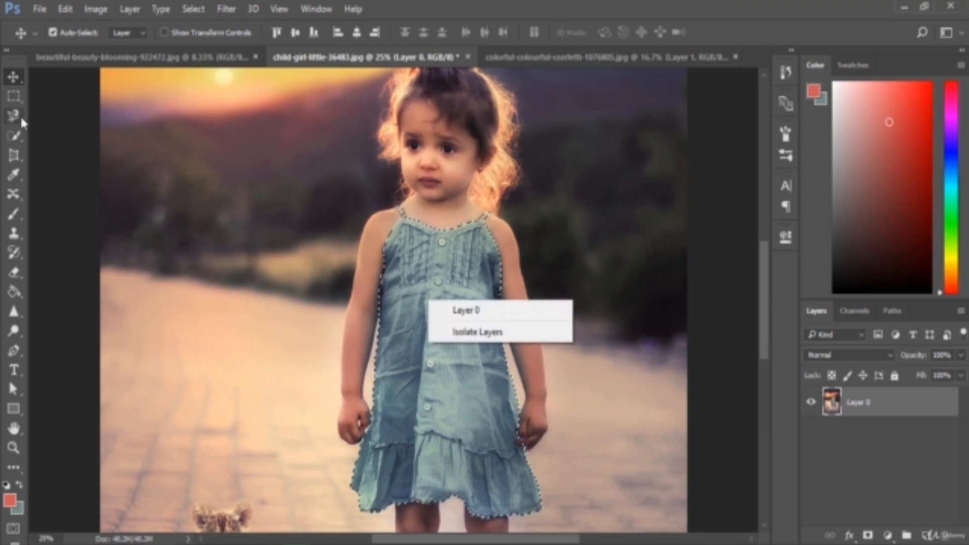
click(20, 130)
click(7, 137)
right_click(5, 134)
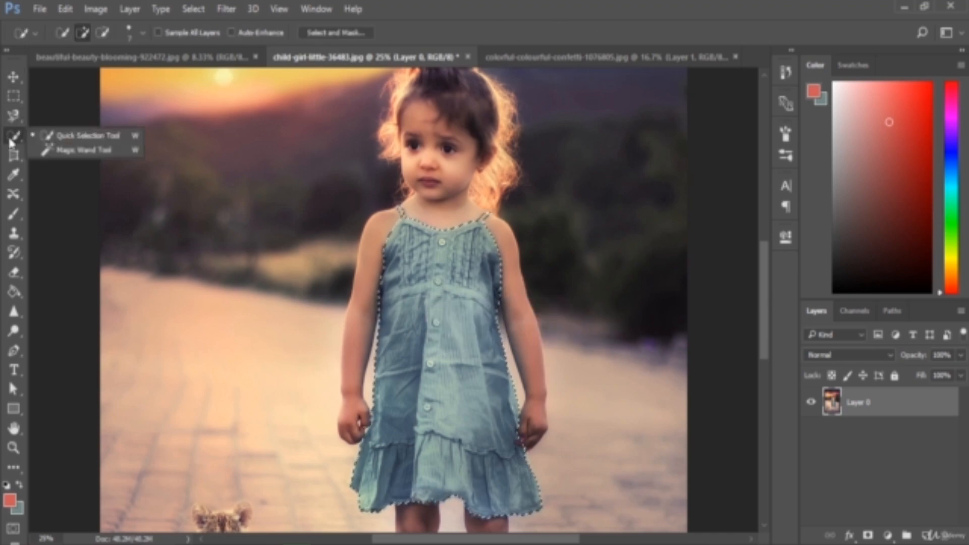
click(56, 136)
right_click(460, 315)
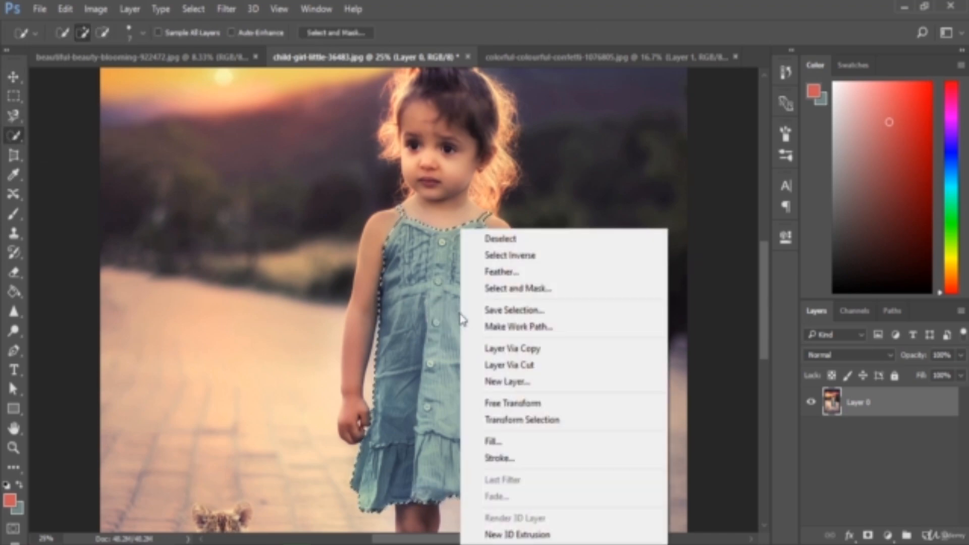
click(540, 372)
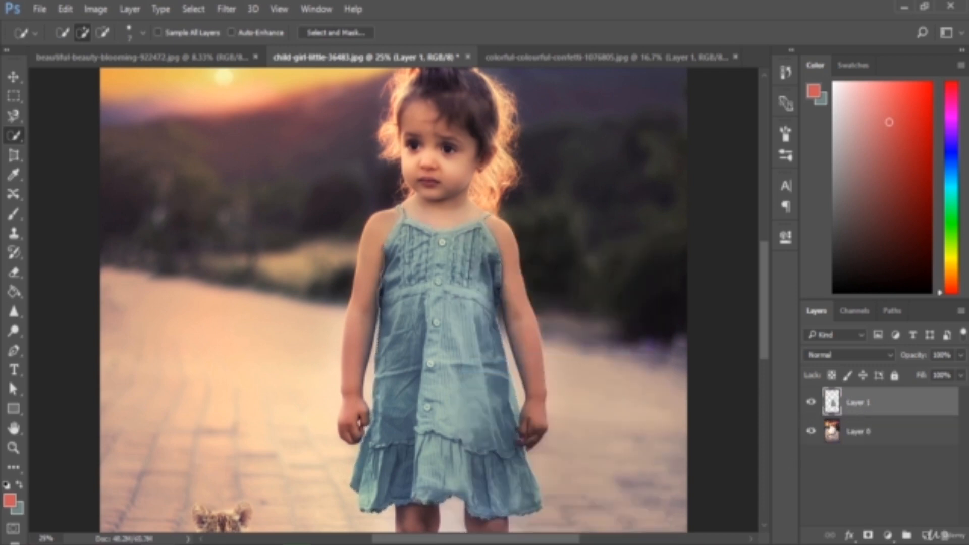
- Inspect the separated dress by hiding and restoring Layer 0, and load and clear the selection of Layer 1's outline
click(812, 432)
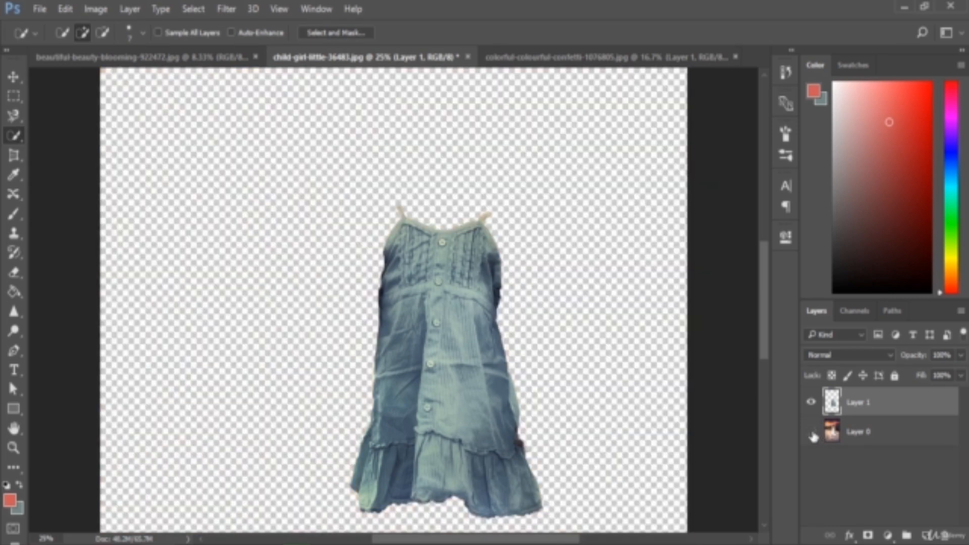
click(812, 432)
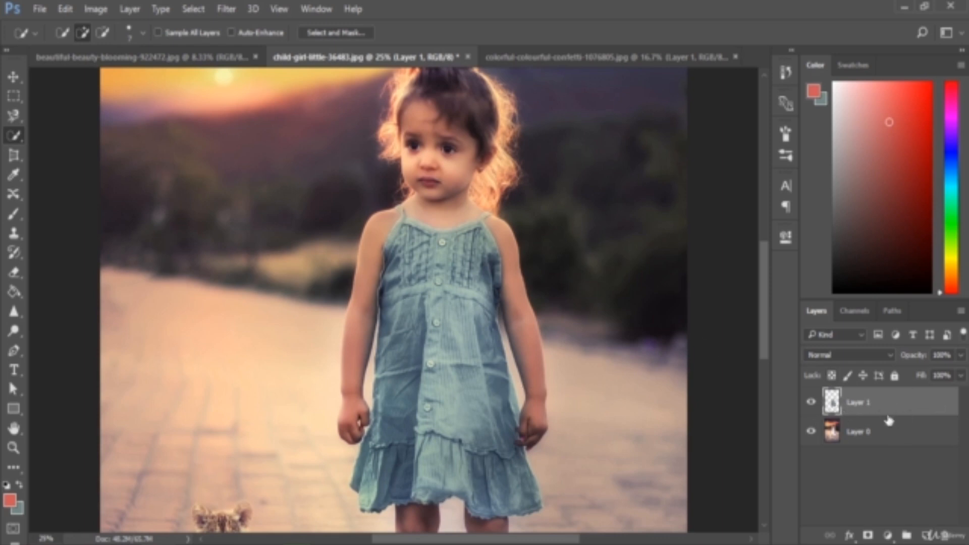
ctrl+click(833, 403)
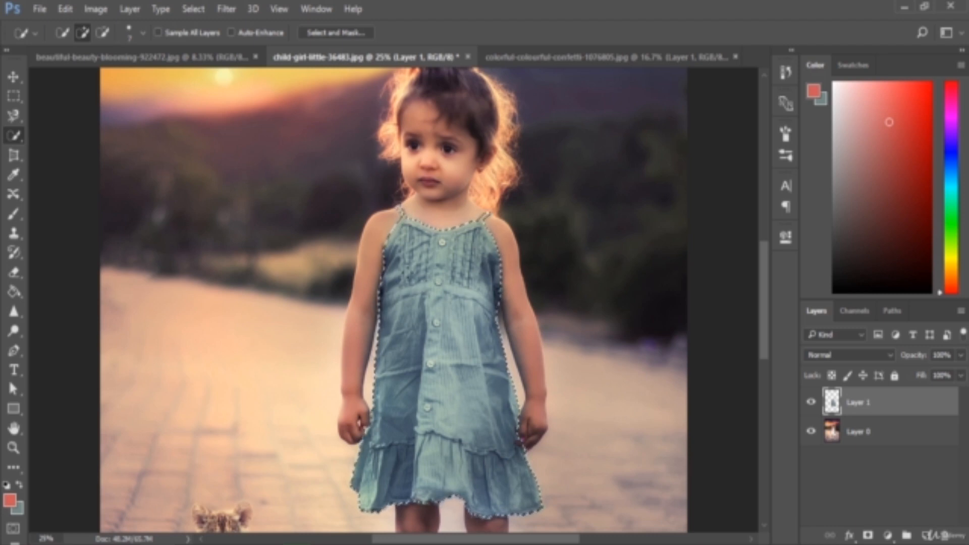
key(ctrl+d)
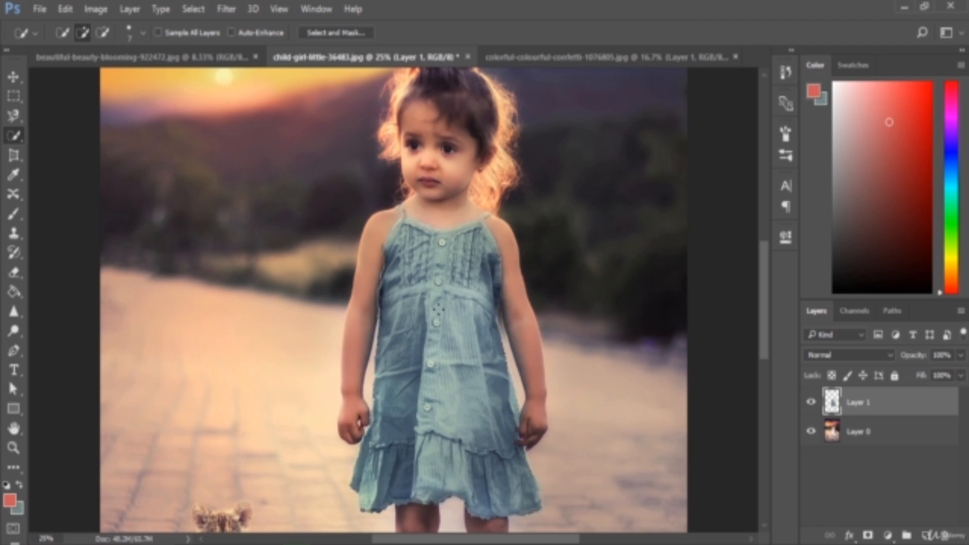
click(890, 537)
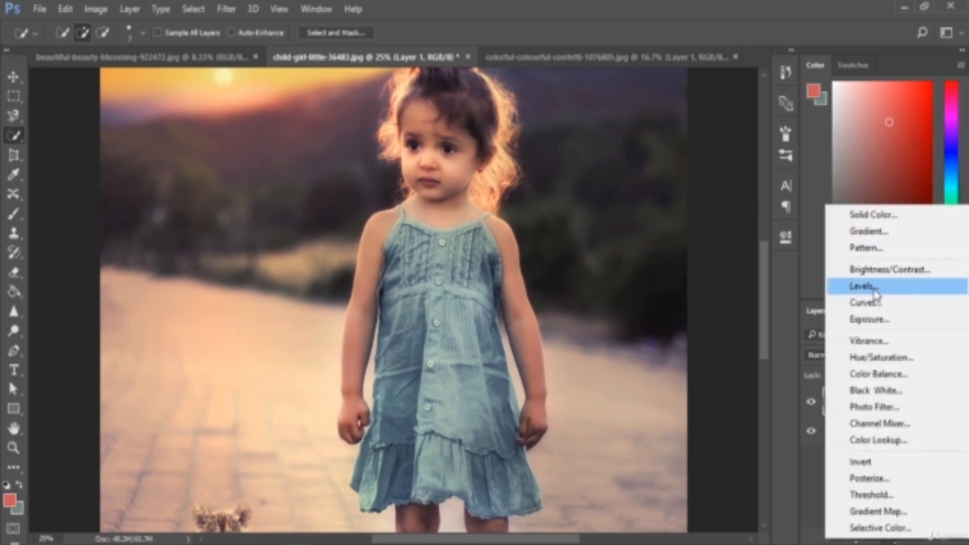
click(876, 255)
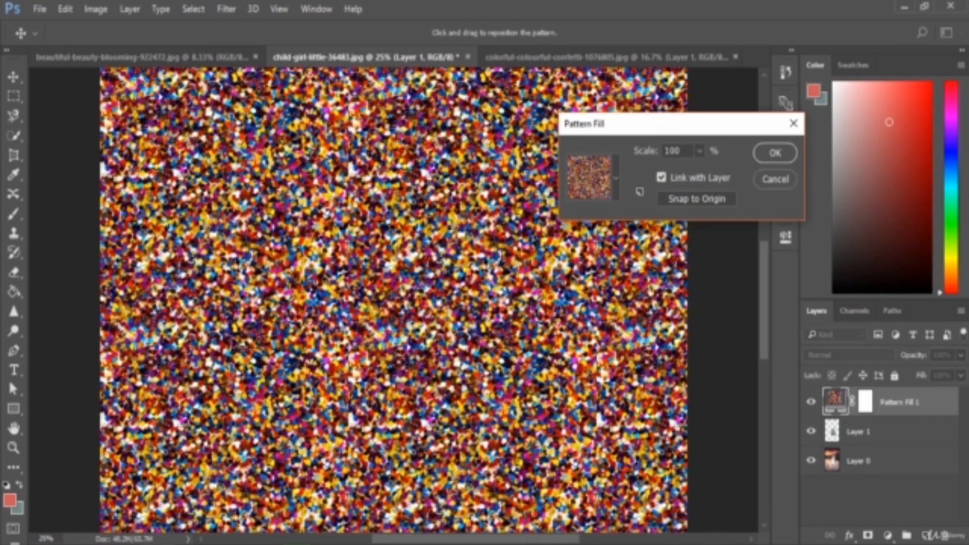
click(777, 181)
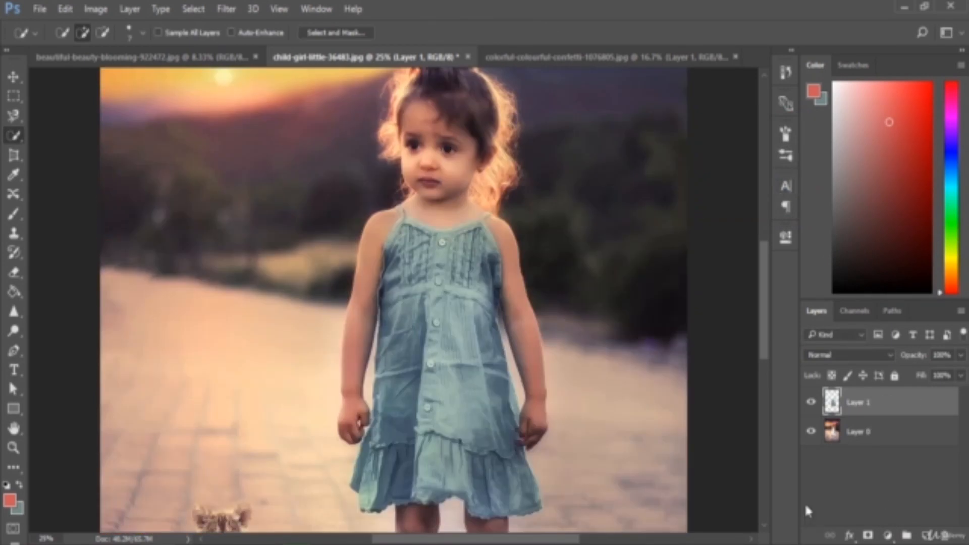
- Load the dress outline from Layer 1 as a selection and create a Pattern fill layer limited to it
click(811, 431)
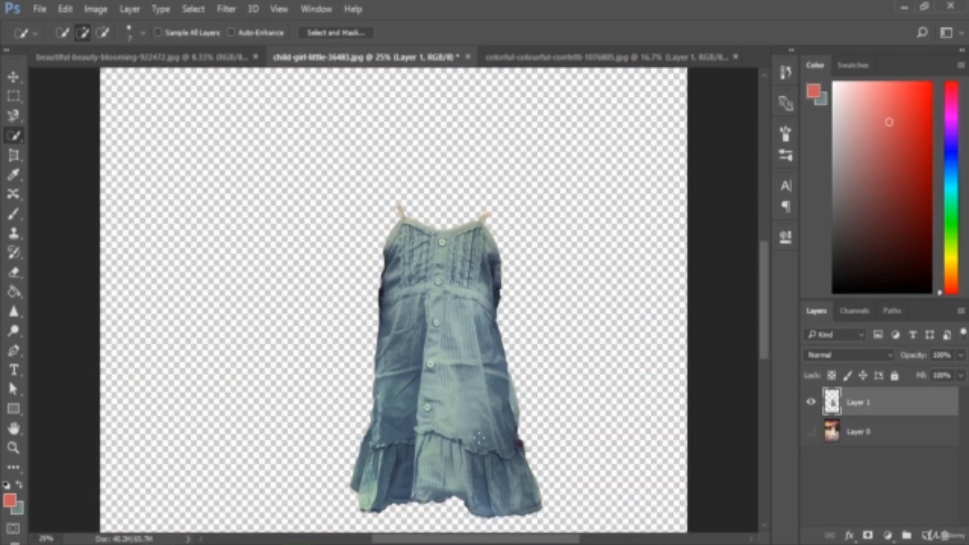
click(810, 431)
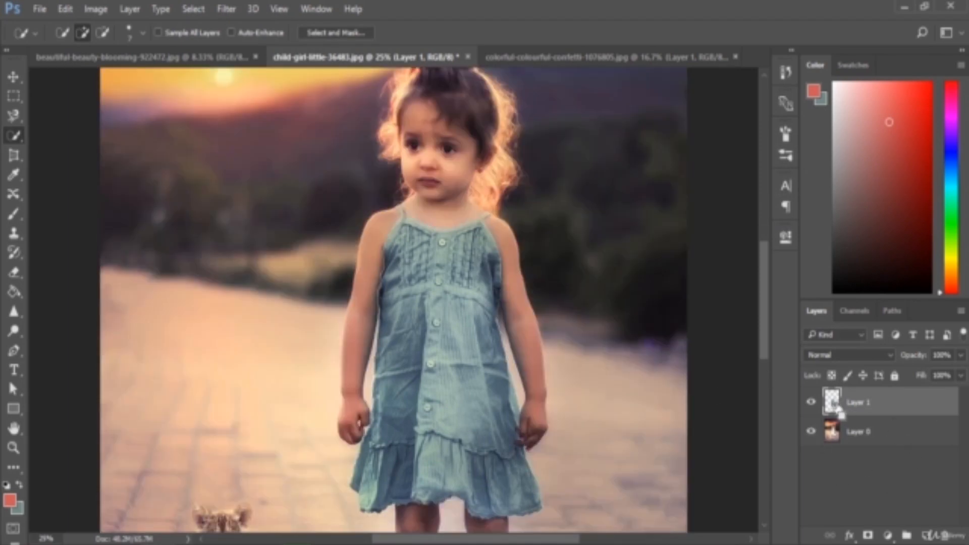
ctrl+click(835, 406)
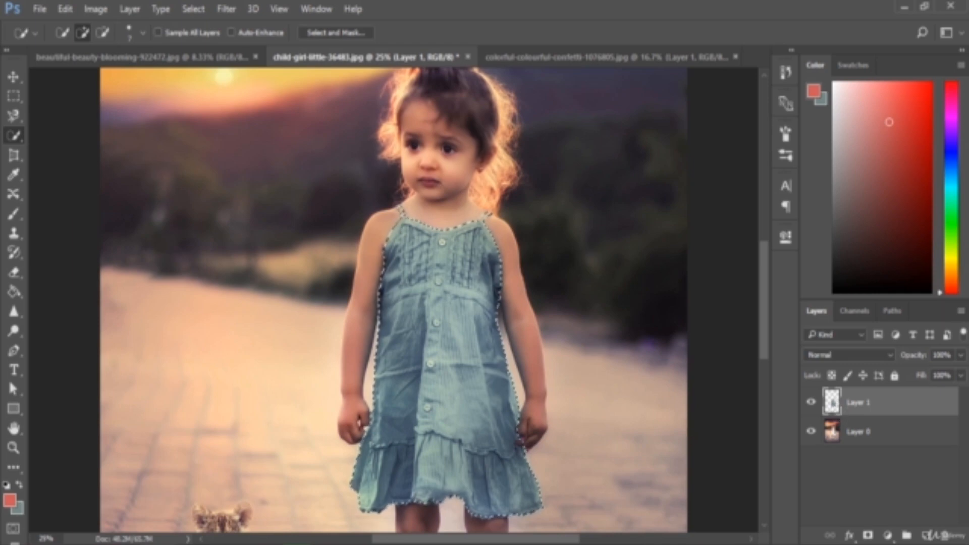
click(889, 536)
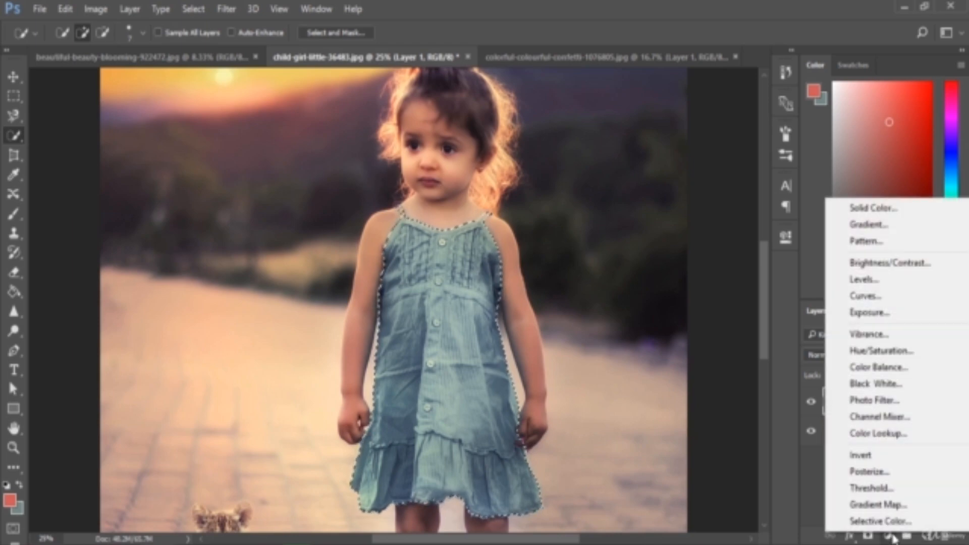
click(886, 242)
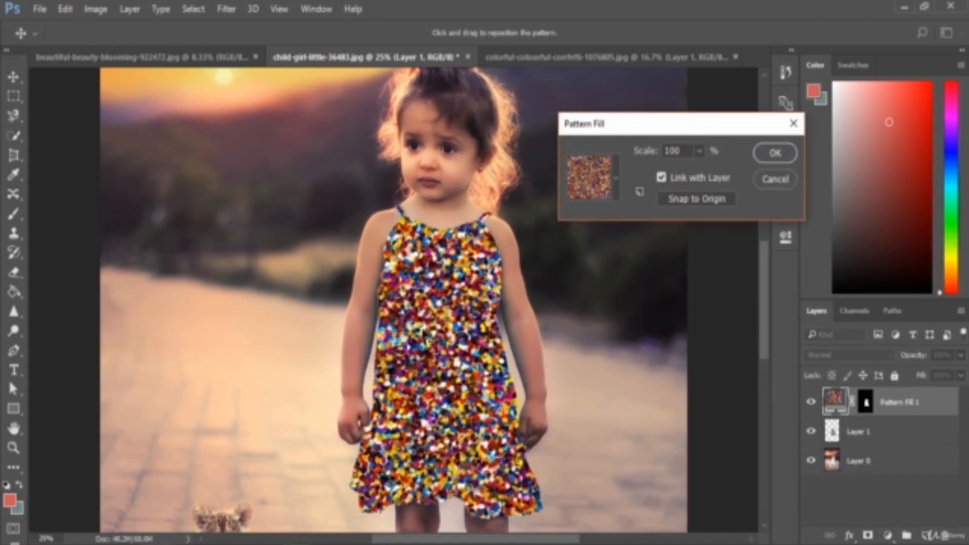
- Try the Oil Pastel on Canvas and Gouache Light patterns as the dress fill
click(617, 189)
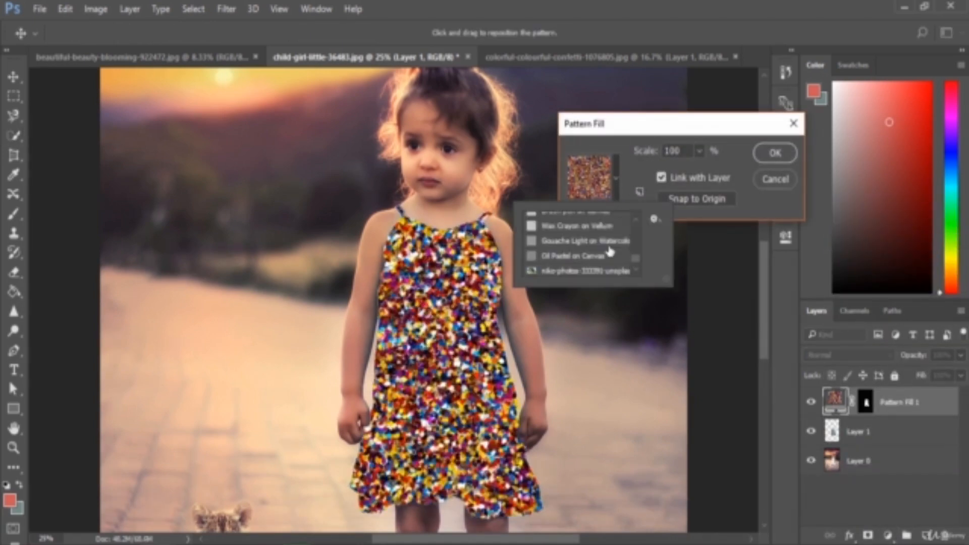
scroll(611, 252, down, 1)
click(589, 243)
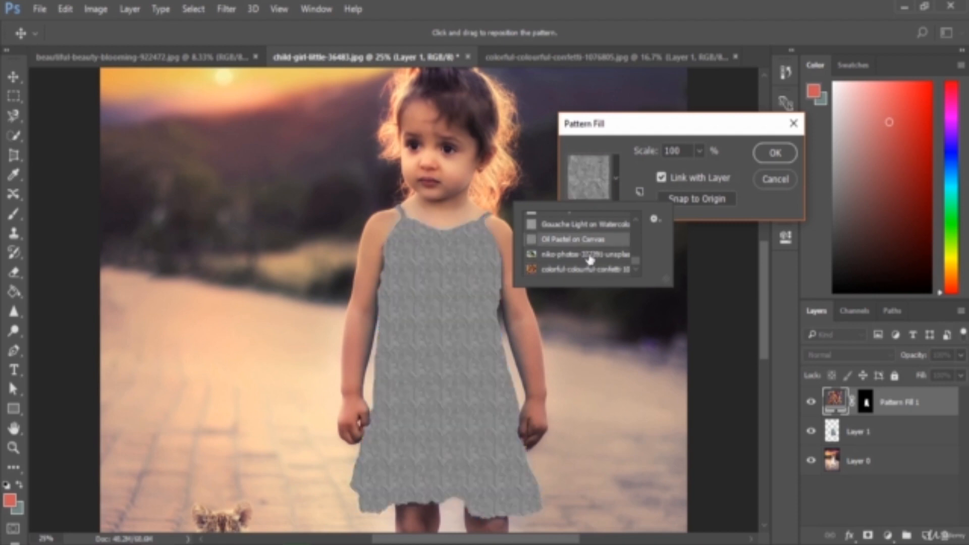
click(591, 256)
click(587, 226)
scroll(586, 243, up, 1)
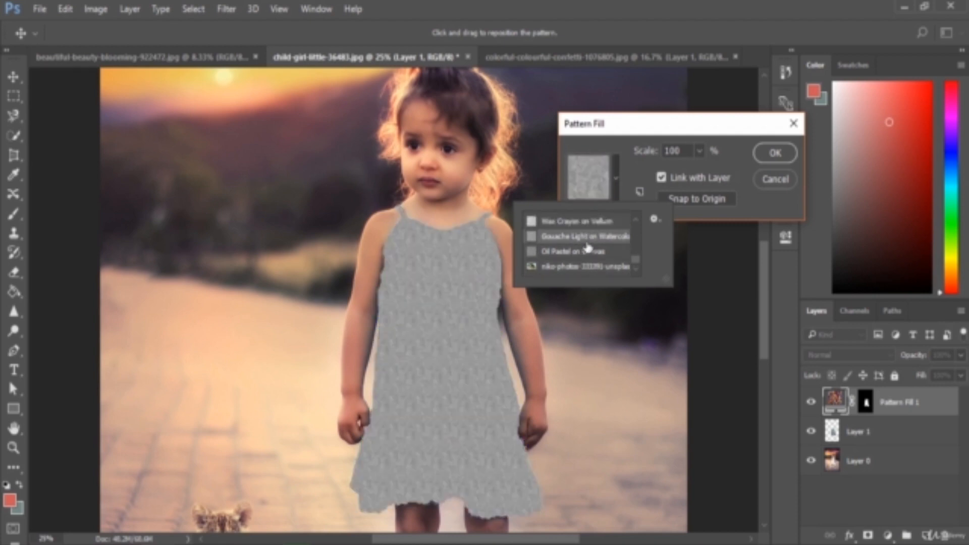
scroll(601, 251, down, 1)
- Fill the dress with the colorful-colourful-confetti pattern at 100% scale
click(597, 271)
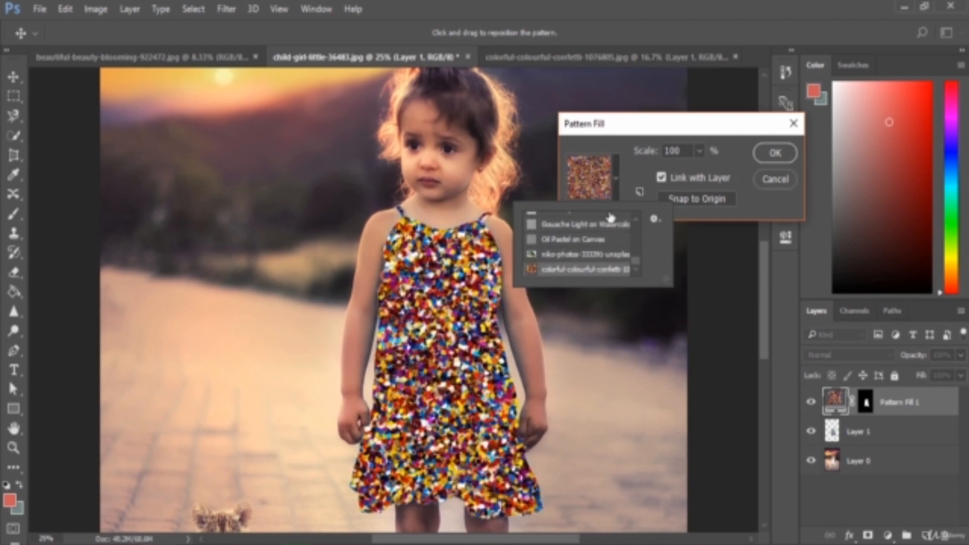
click(640, 131)
click(700, 151)
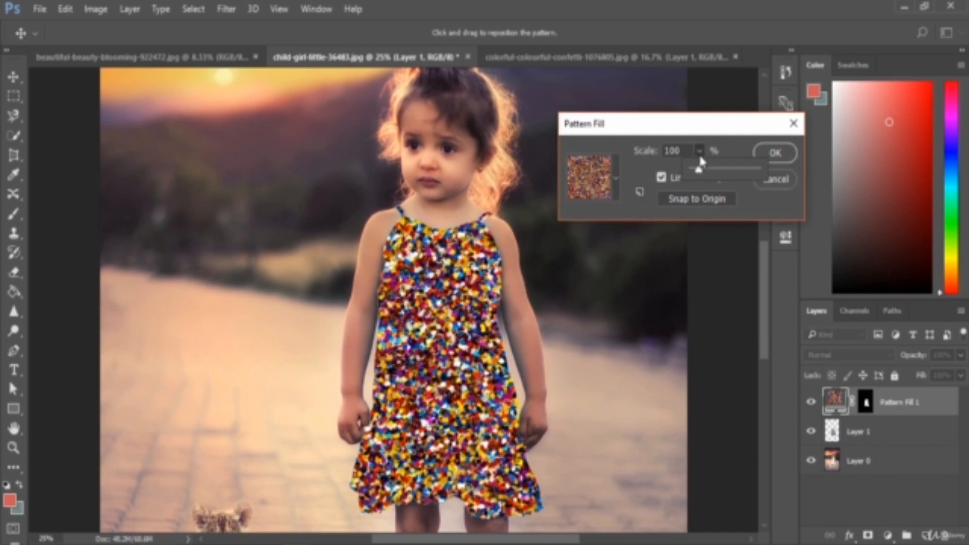
drag(702, 170, 700, 177)
click(775, 153)
key(w)
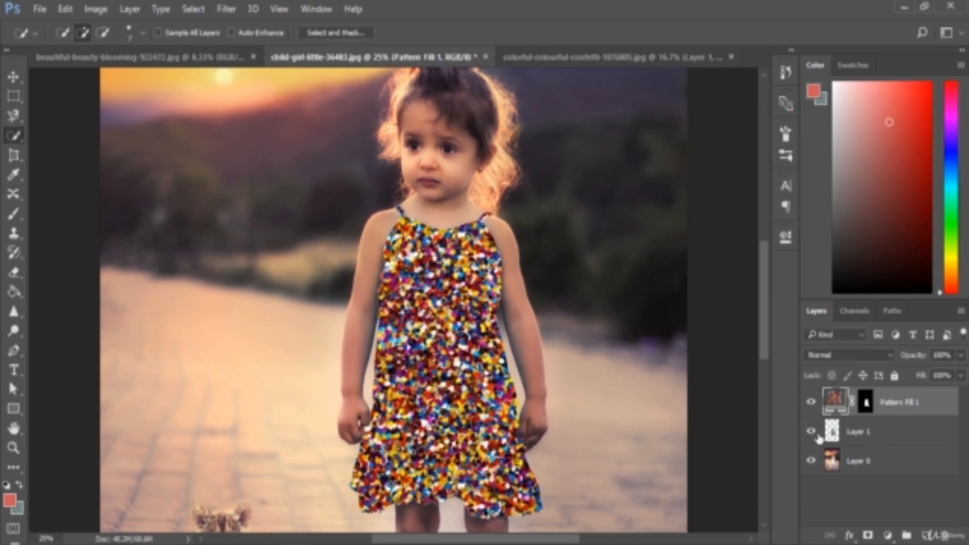
- Set the blend mode of the Pattern Fill 1 layer to Soft Light
click(840, 354)
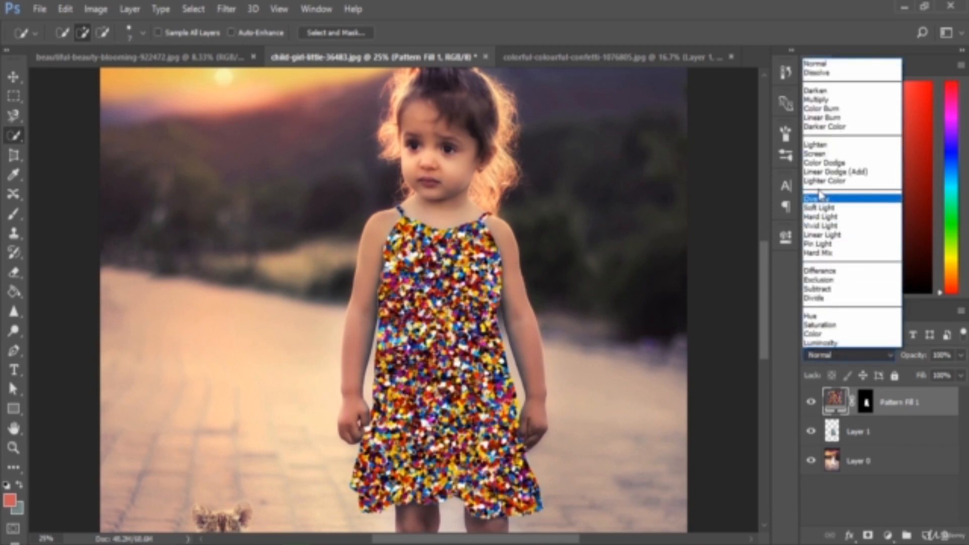
click(834, 208)
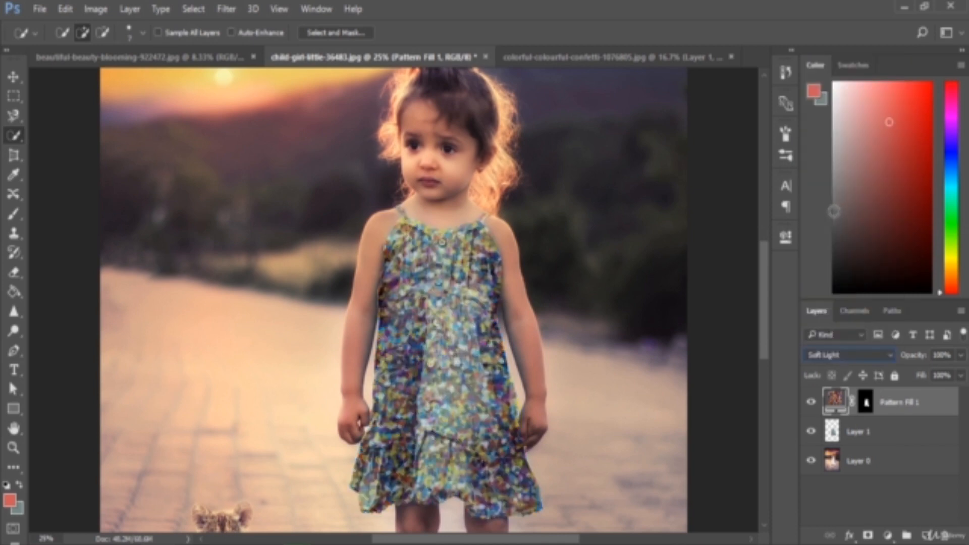
- Compare the dress with and without the pattern by toggling the visibility of Pattern Fill 1 and Layer 0
click(921, 436)
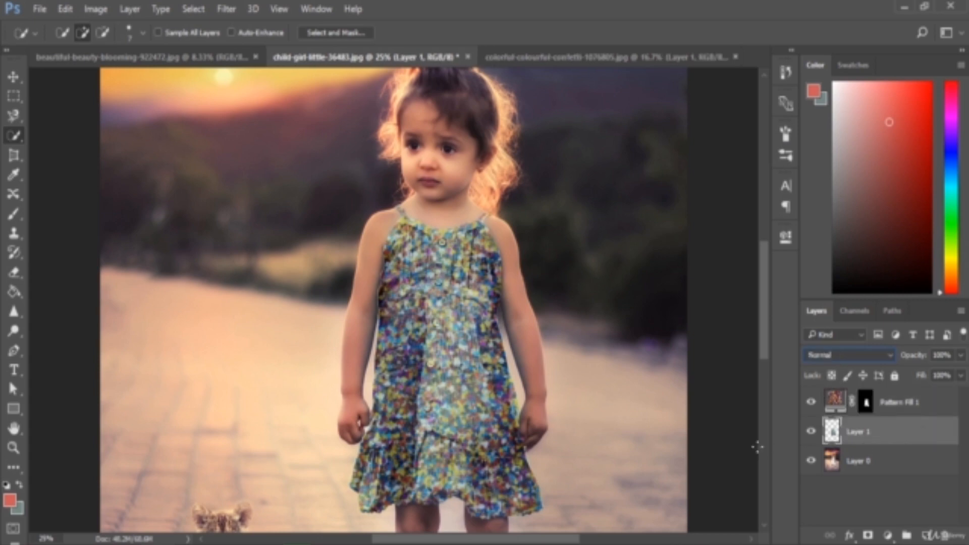
click(960, 376)
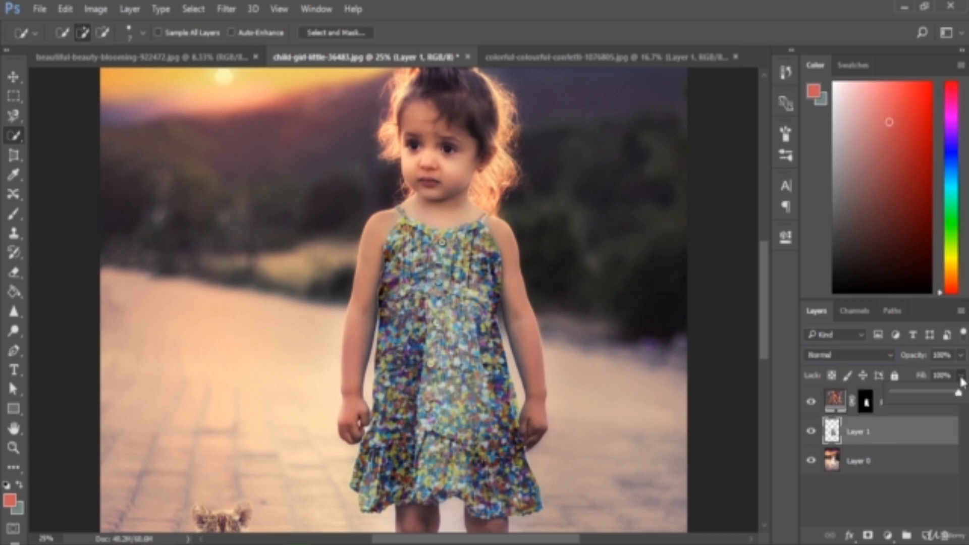
click(811, 401)
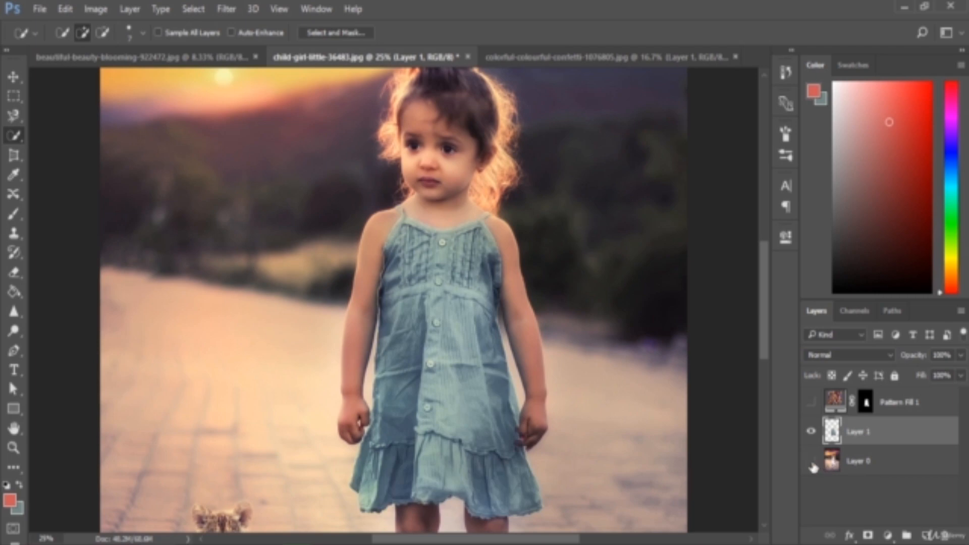
click(812, 461)
click(811, 461)
click(811, 401)
- Lower the fill of Layer 1 to about 41%
click(961, 376)
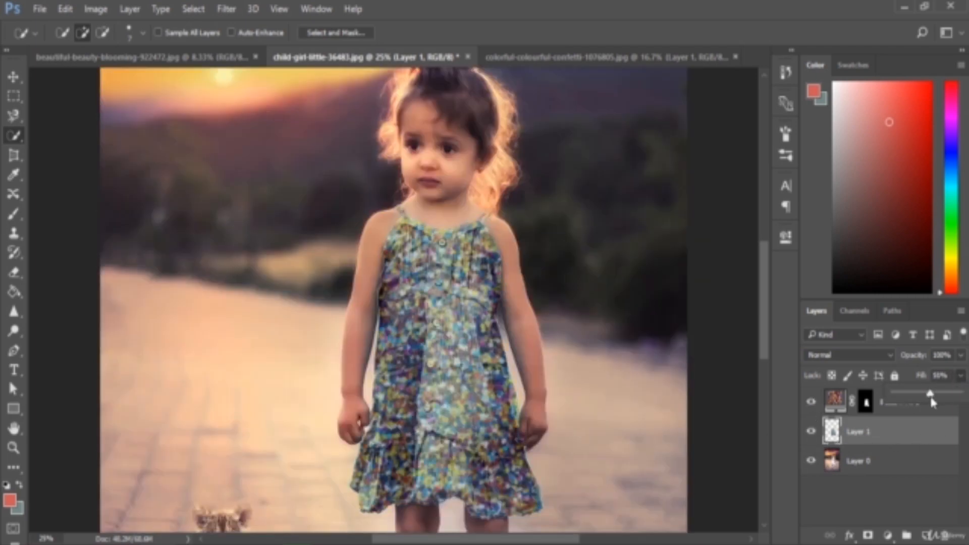
drag(933, 402, 921, 394)
click(813, 445)
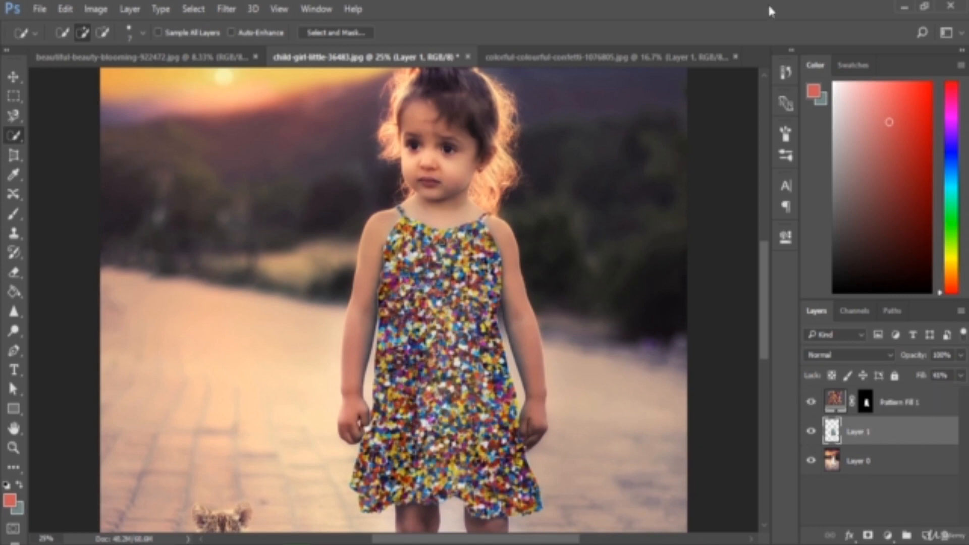
- Undo Layer 1's fill opacity change by returning to the Blending Change history state
click(786, 72)
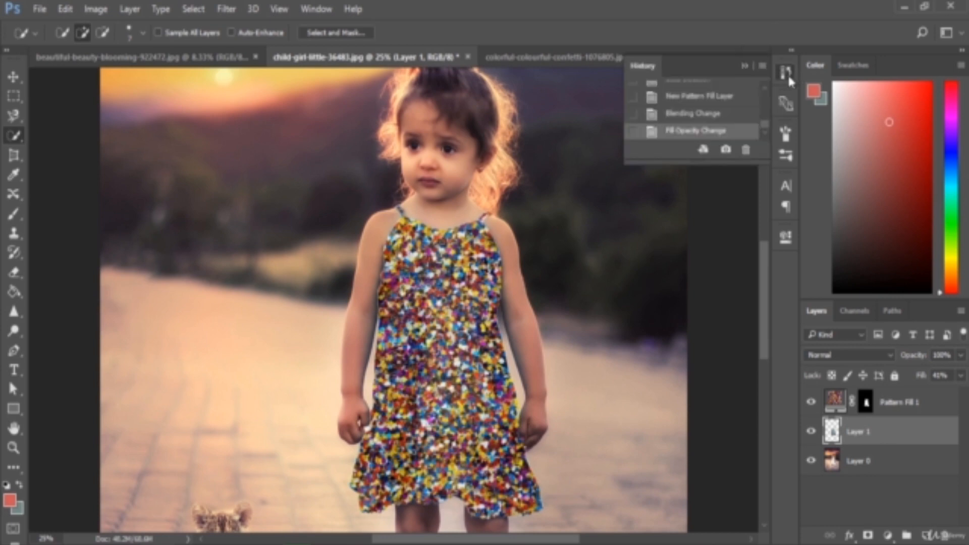
click(716, 115)
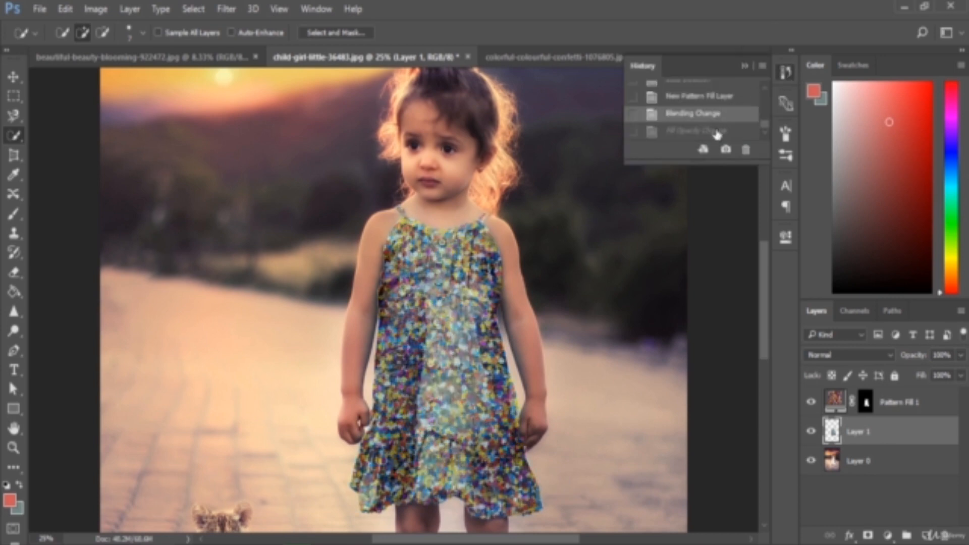
- Restore Layer 1's fill opacity change from the history and set the layer's fill to 82%
click(716, 131)
click(744, 67)
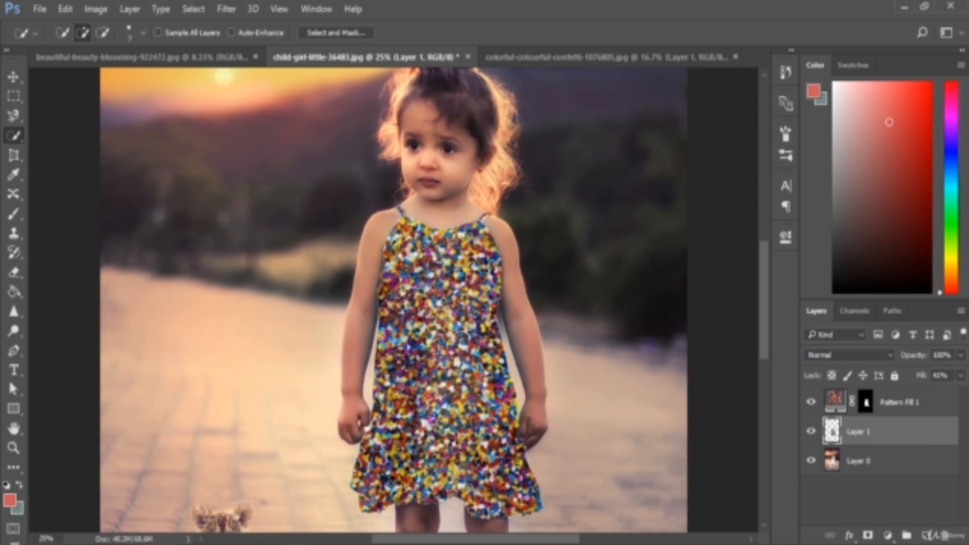
key(v)
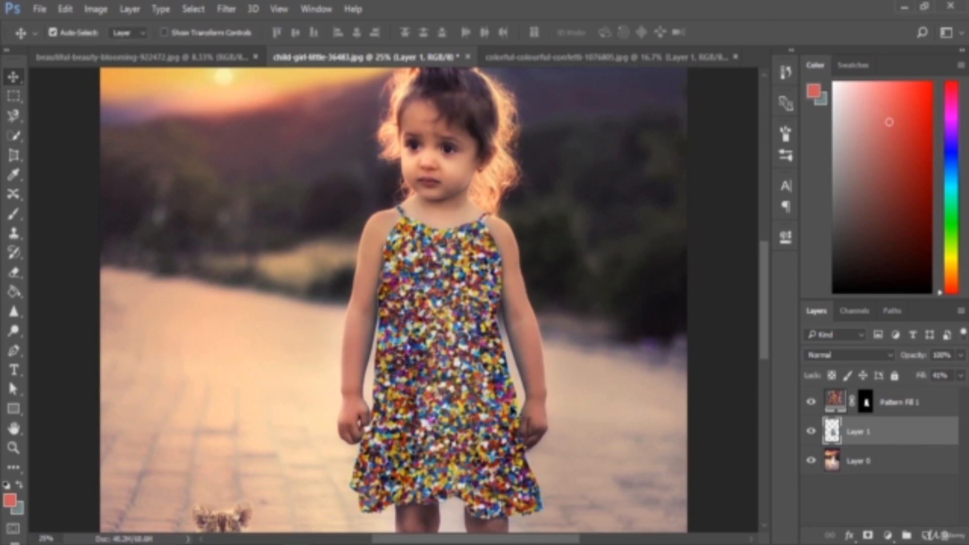
click(961, 375)
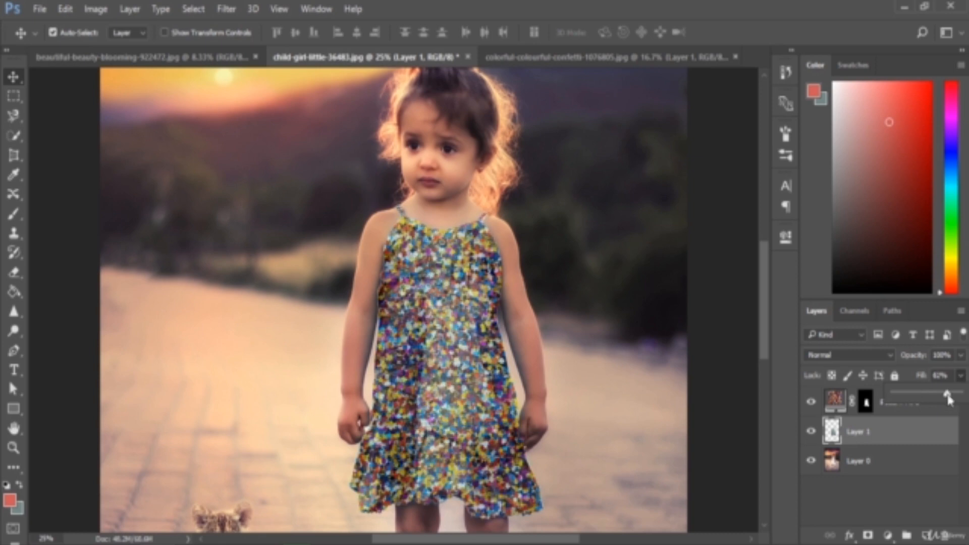
click(963, 380)
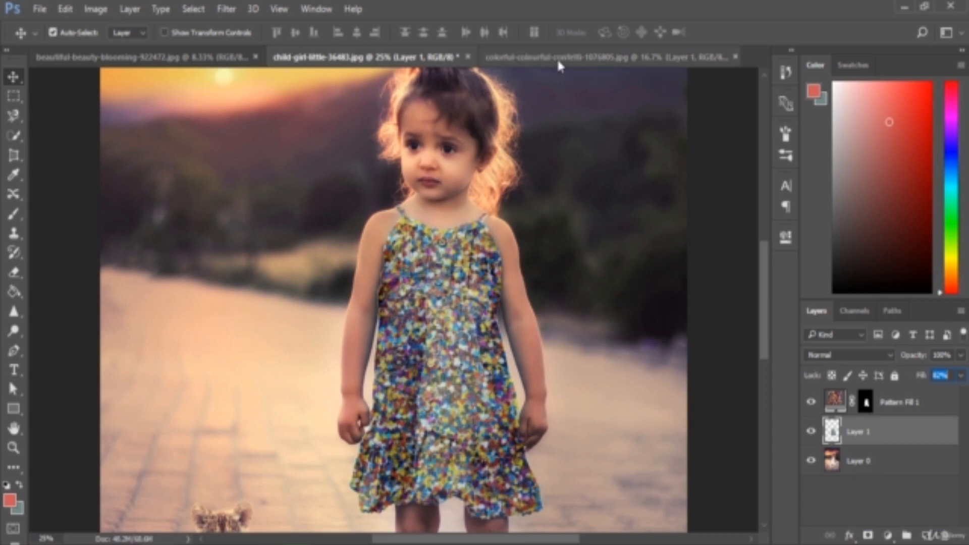
- Define the image in the confetti document as a pattern named colorful-colourful-confetti-1076805.jpg
click(525, 60)
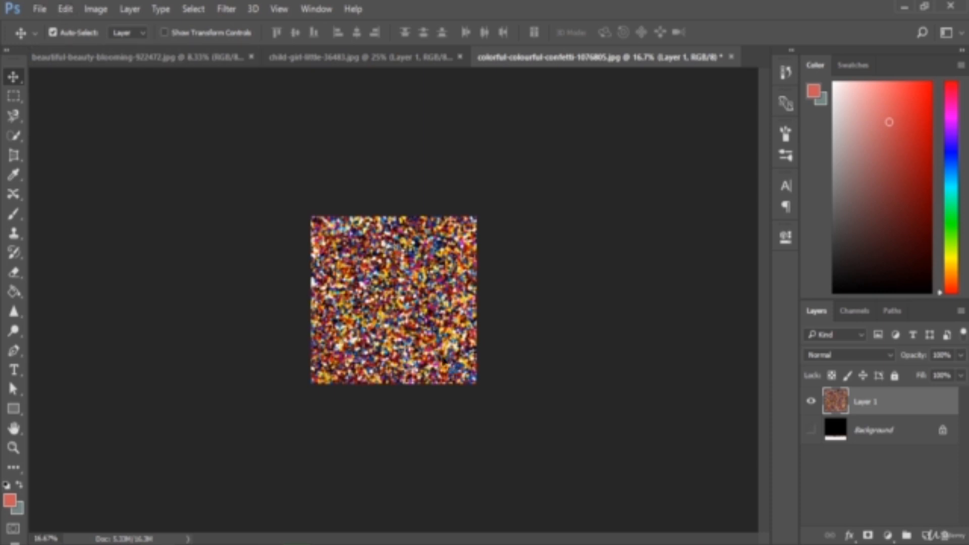
click(68, 10)
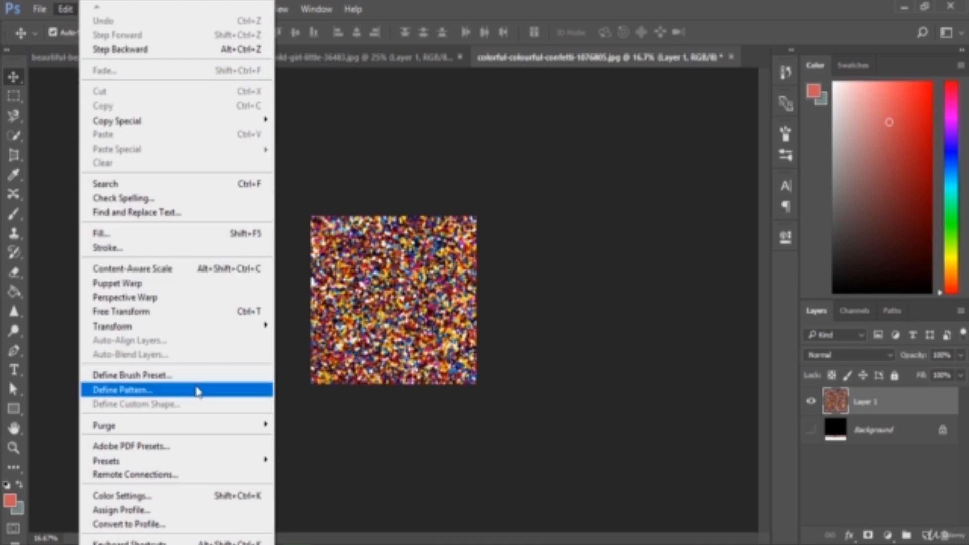
click(198, 390)
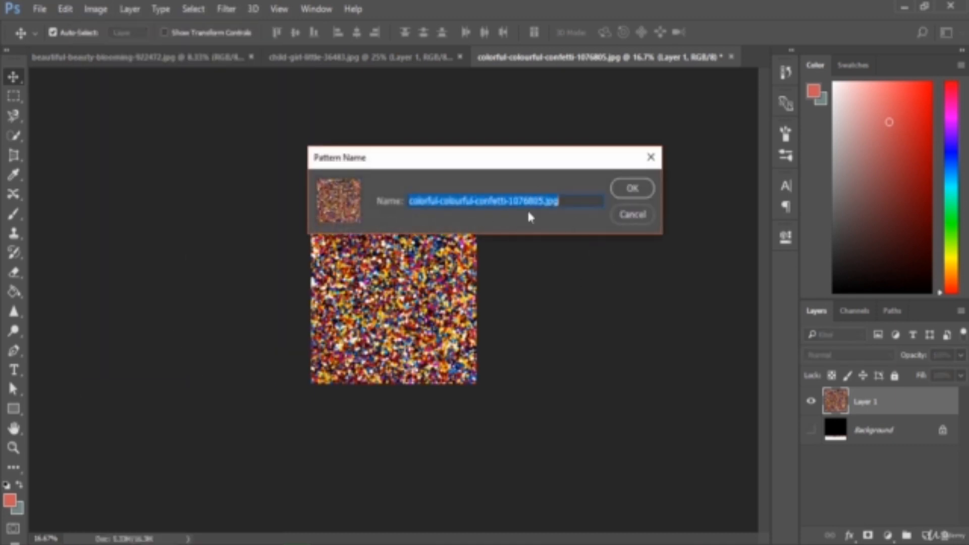
click(626, 194)
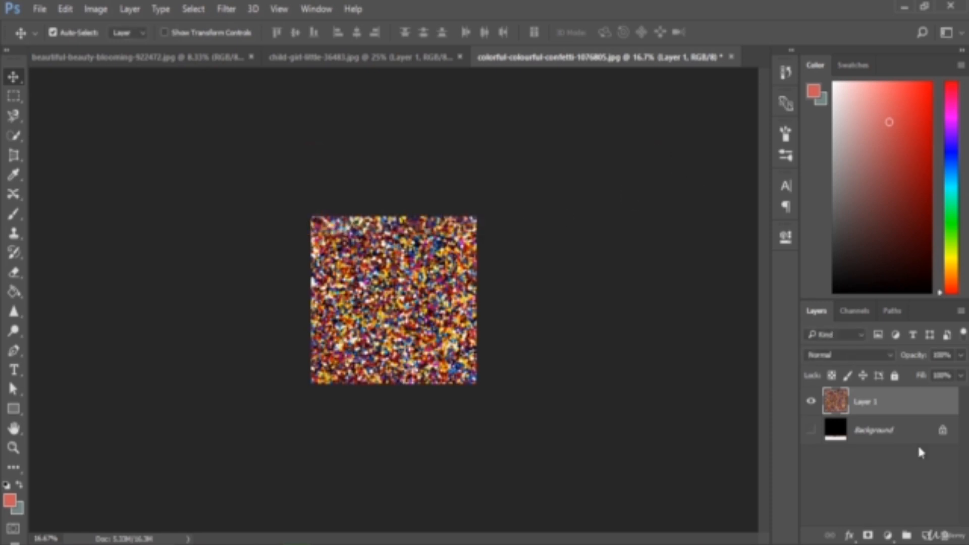
- Try the confetti pattern as a Pattern Overlay on Layer 1 and discard the layer style
double_click(935, 415)
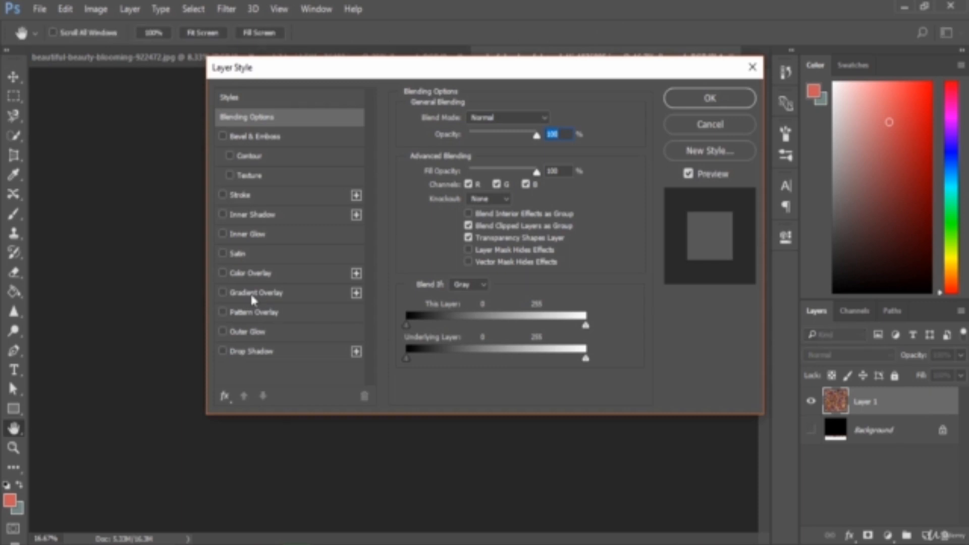
click(255, 314)
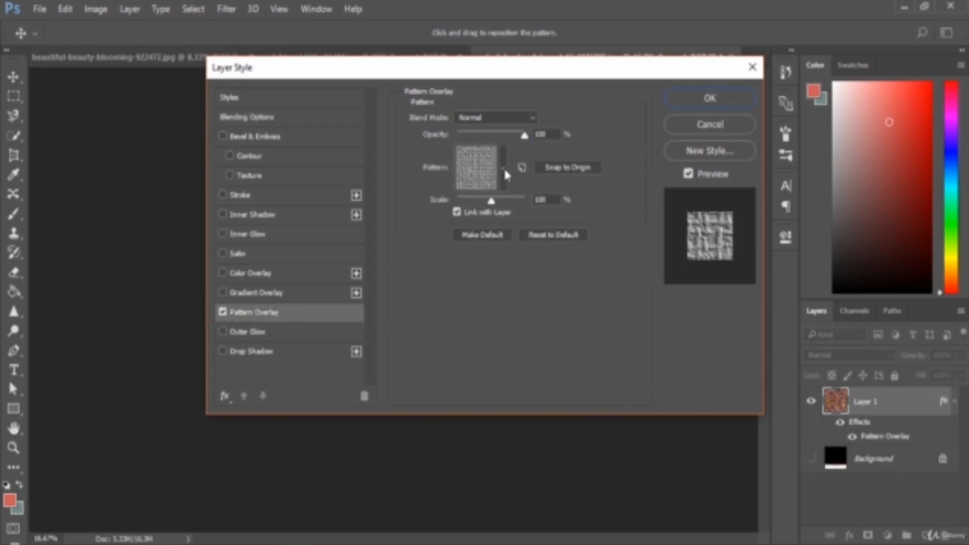
click(503, 169)
scroll(522, 255, down, 1)
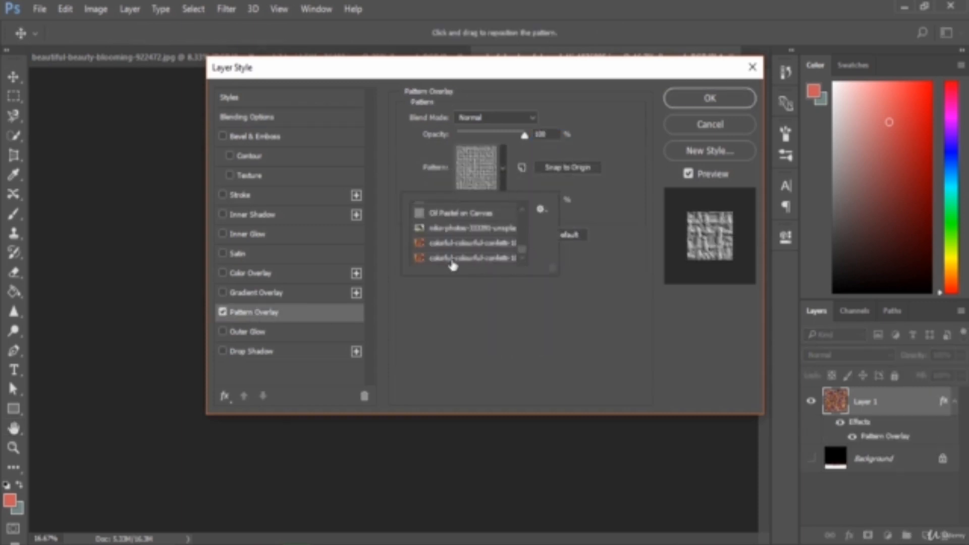
click(472, 259)
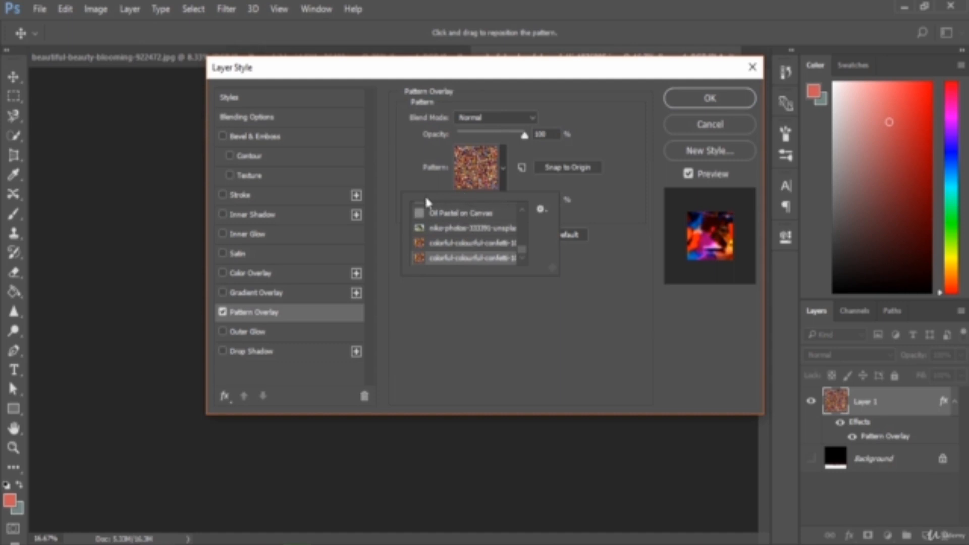
click(726, 120)
click(726, 120)
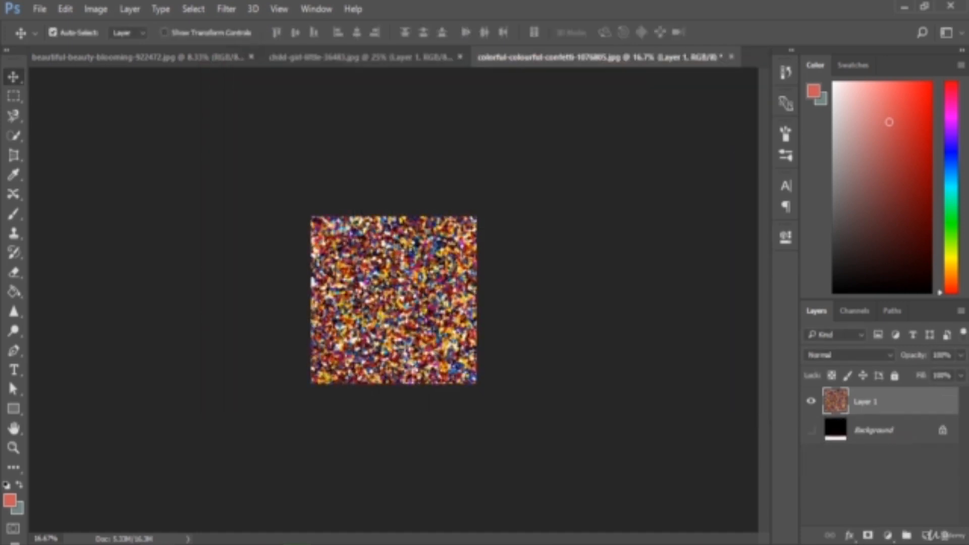
- Try a pattern fill layer with the confetti pattern above Layer 1 in the confetti document
click(887, 536)
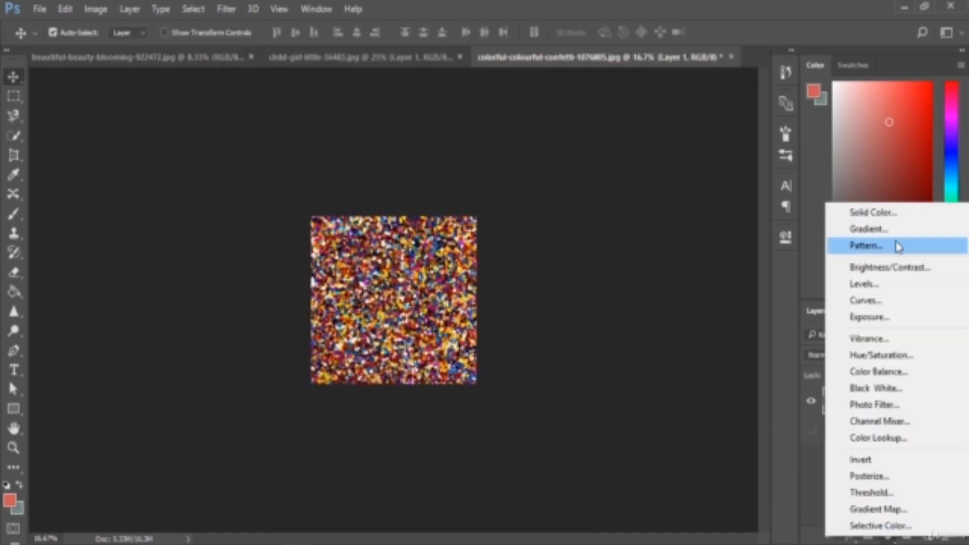
click(866, 246)
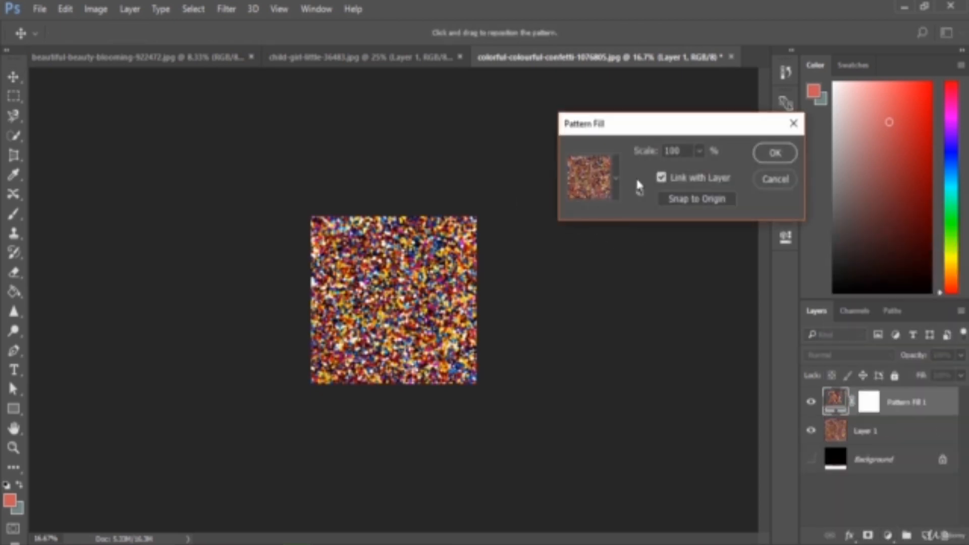
click(789, 154)
- Switch to the beautiful-beauty-blooming-922472.jpg image and unlock its Background layer
click(324, 56)
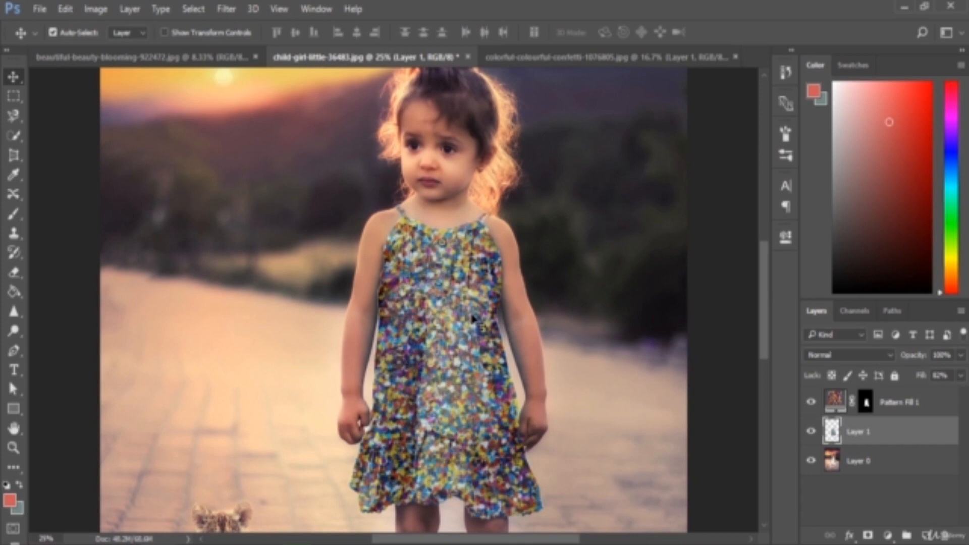
click(172, 58)
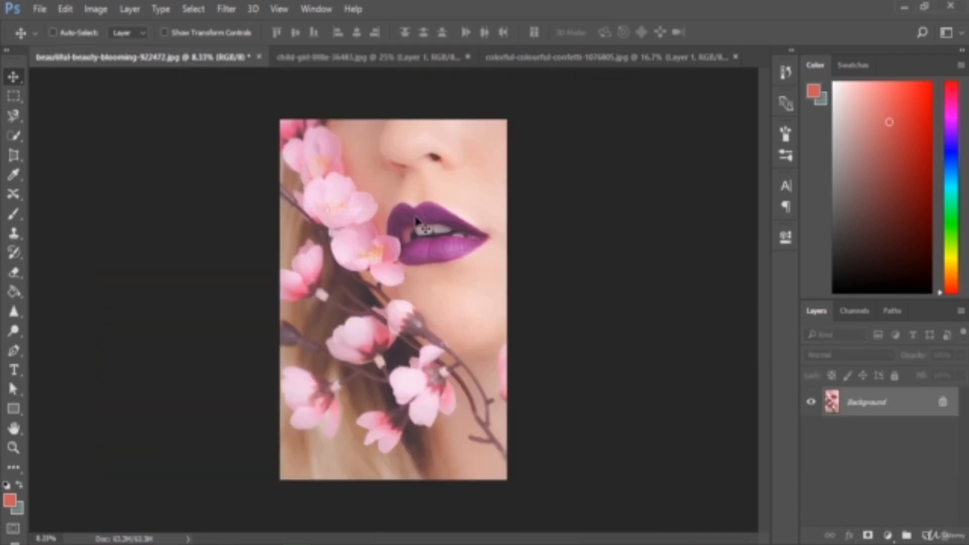
scroll(416, 222, up, 2)
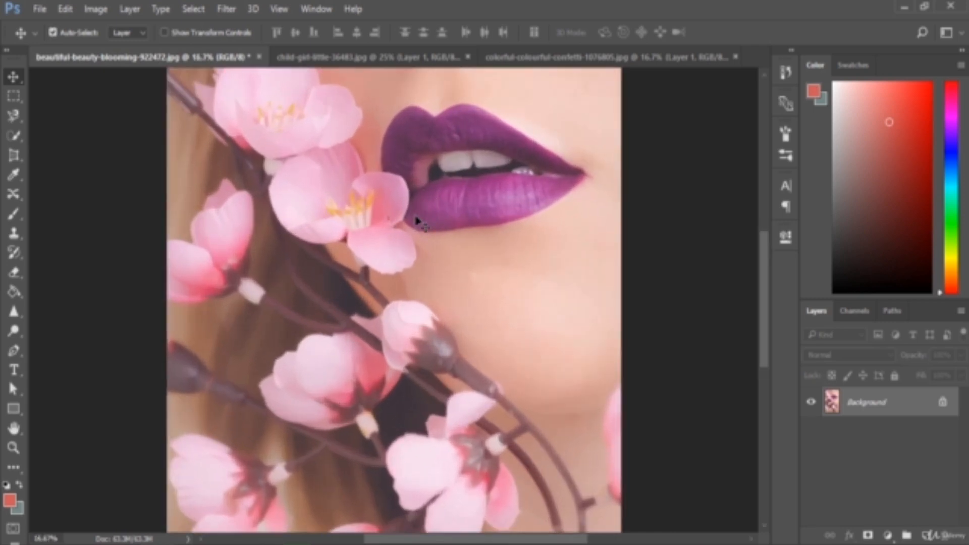
drag(520, 189, 440, 317)
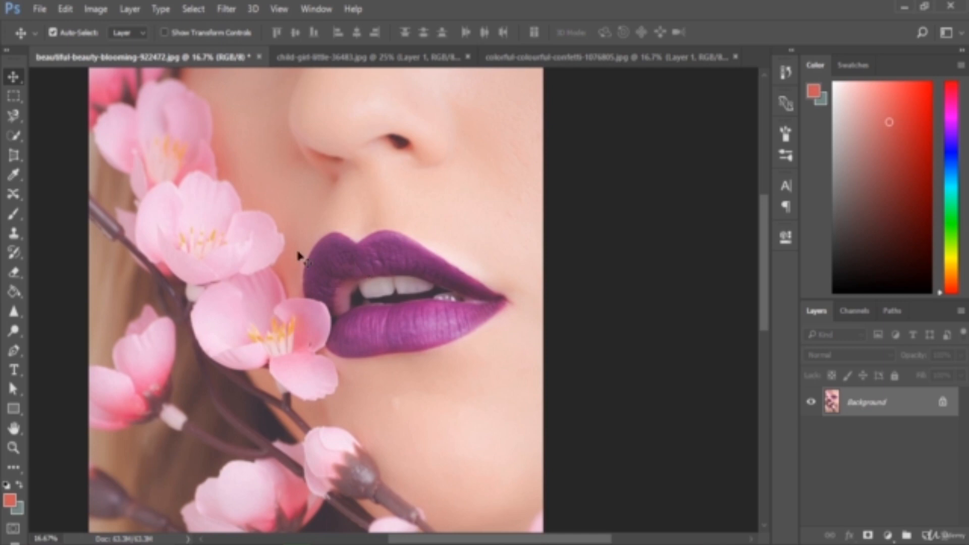
click(202, 10)
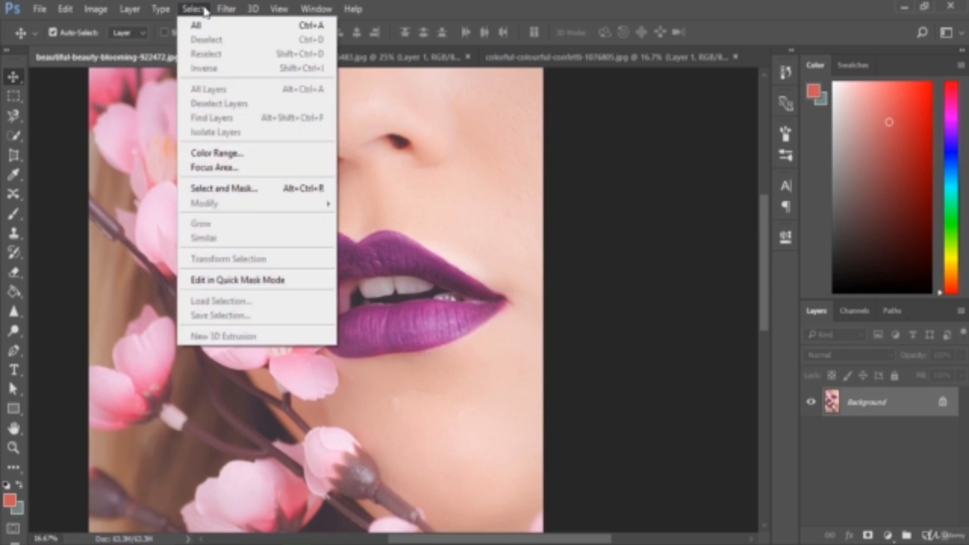
click(919, 441)
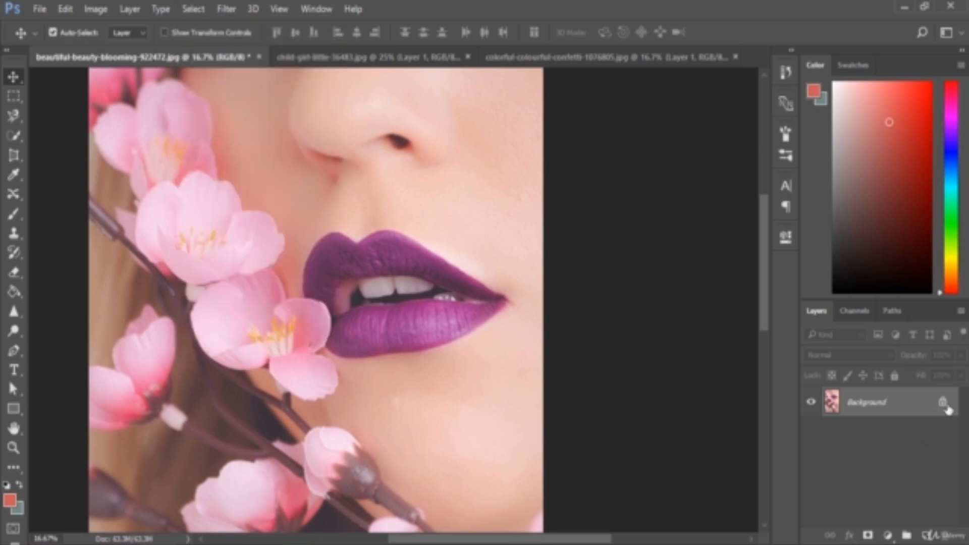
click(944, 404)
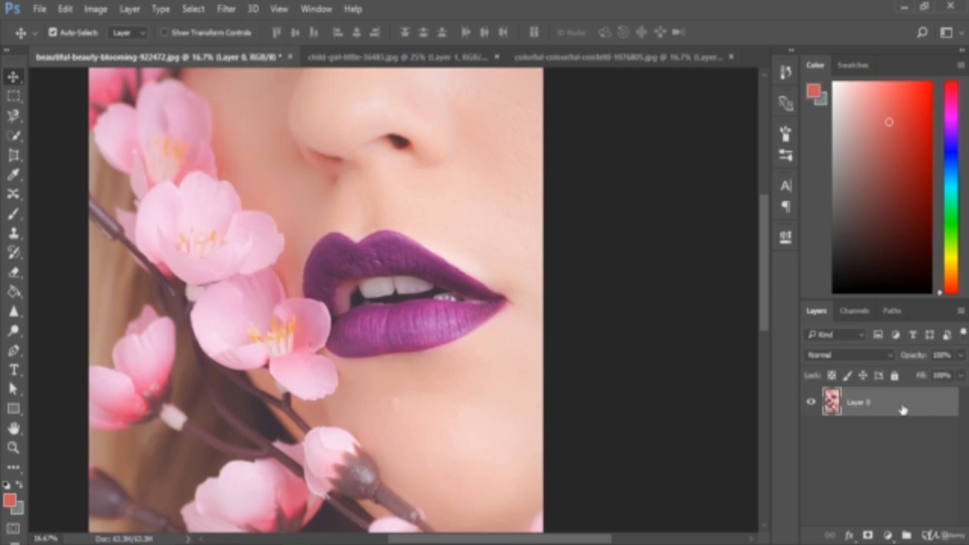
- Start a Color Range selection from the pink blossom, choose adding to the sample, and set the fuzziness to 7
click(193, 9)
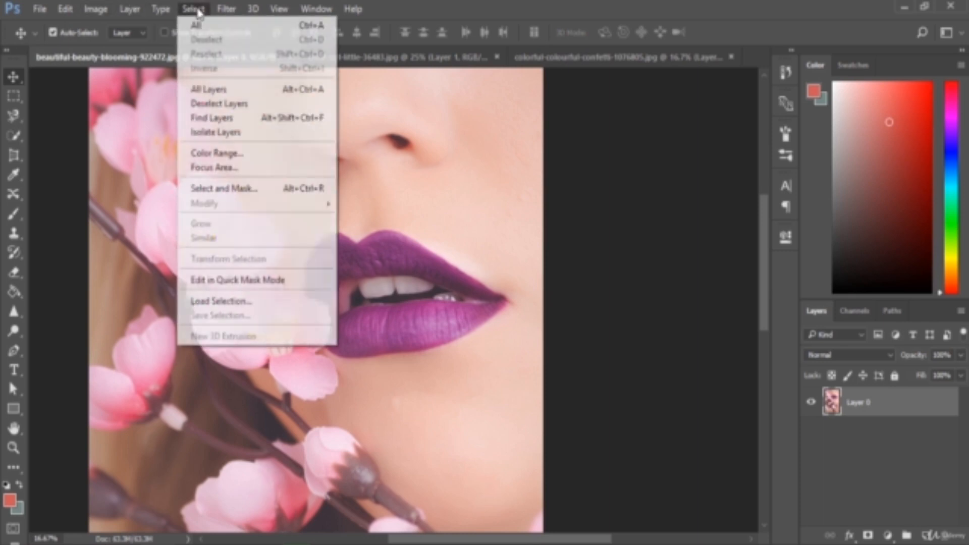
click(225, 153)
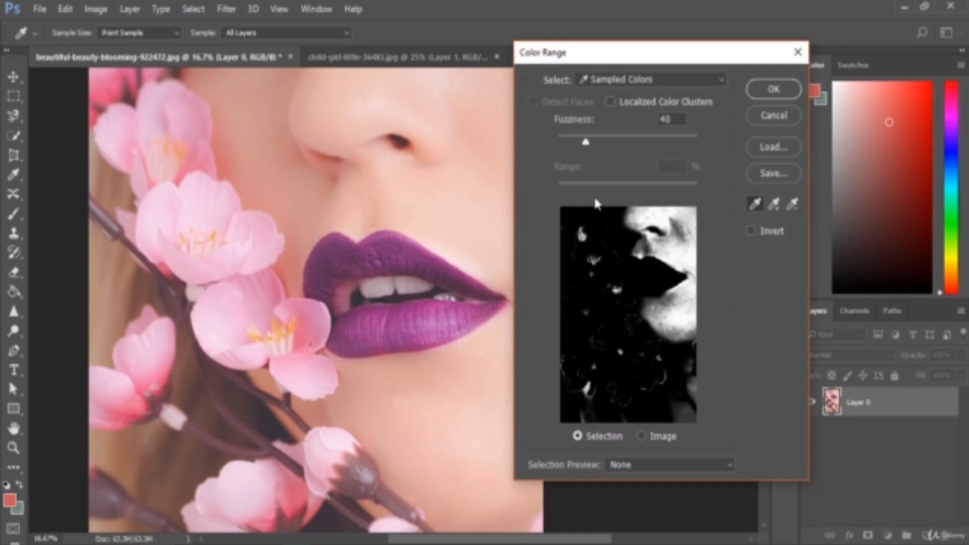
click(577, 222)
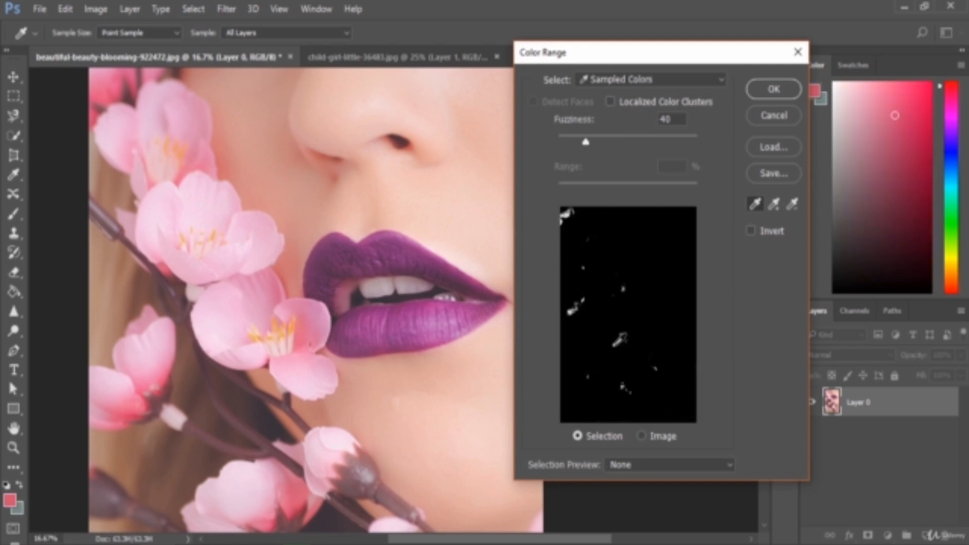
click(778, 208)
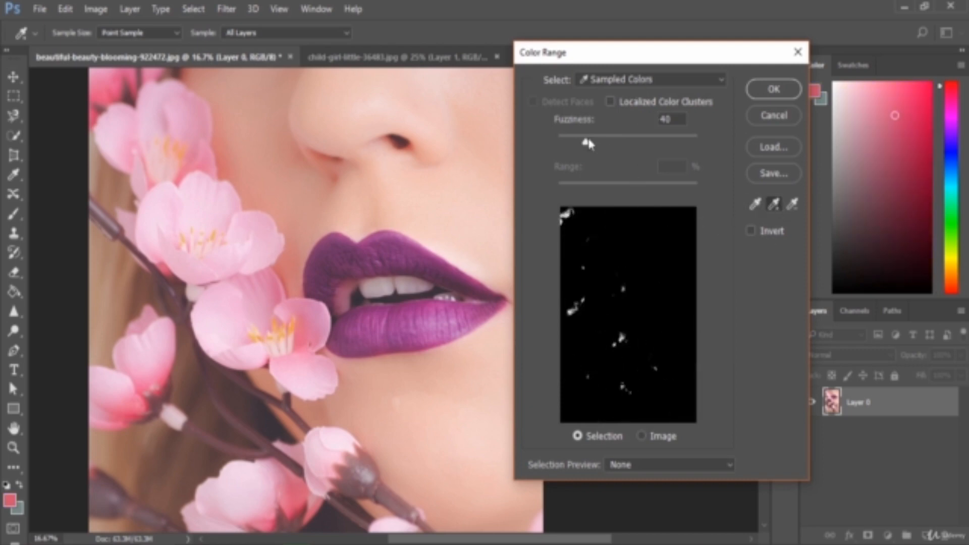
drag(581, 144, 563, 143)
- Add the hair, petal and branch colours to the Color Range sample, leaving out the purple lips, and apply the selection
click(600, 391)
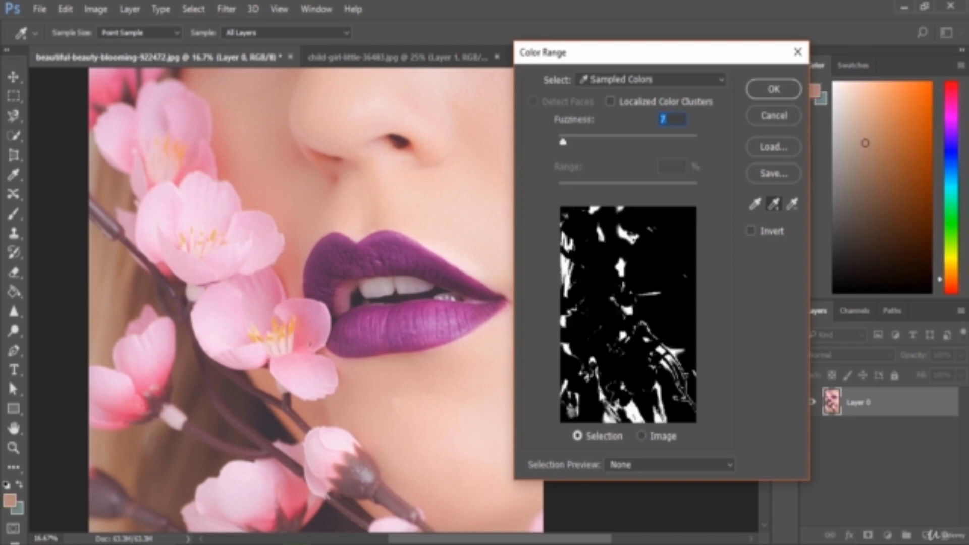
click(598, 350)
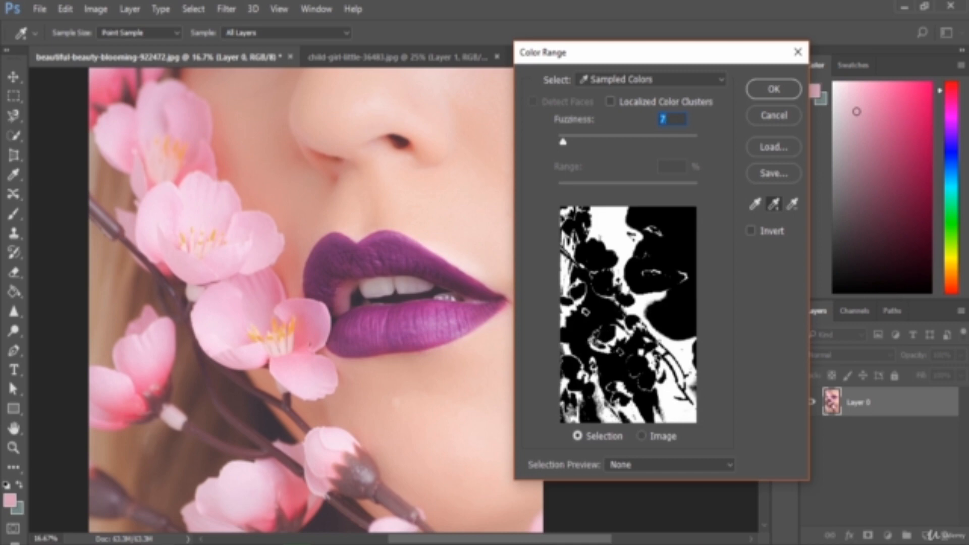
click(581, 347)
click(594, 324)
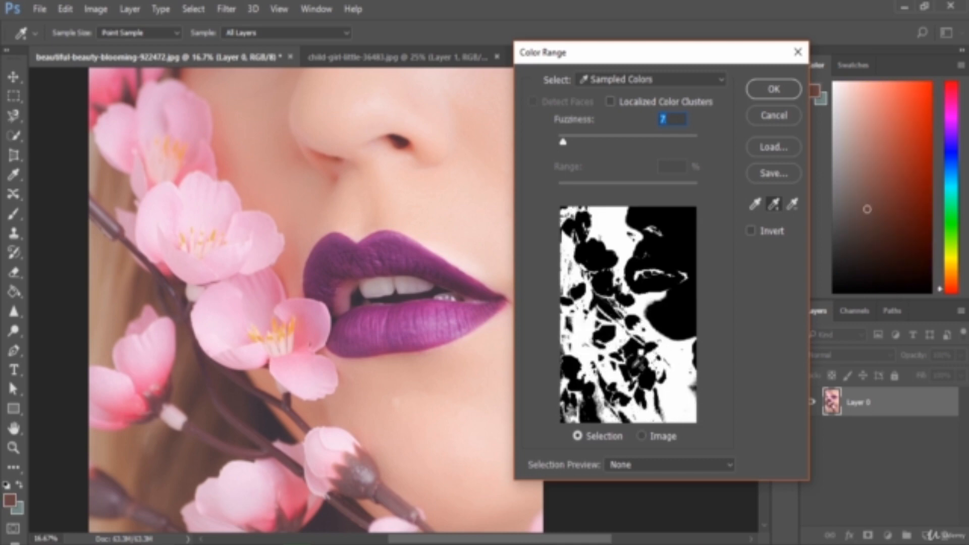
click(634, 371)
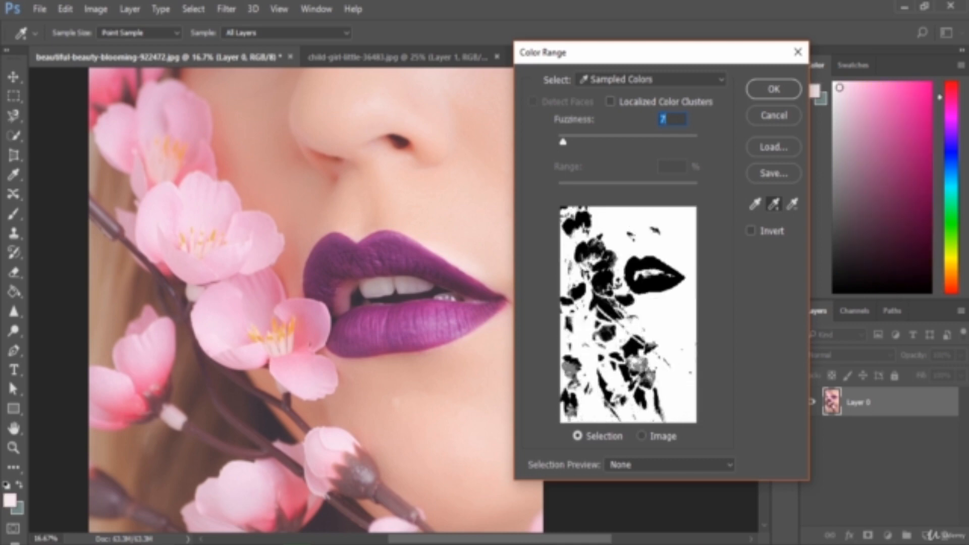
click(599, 247)
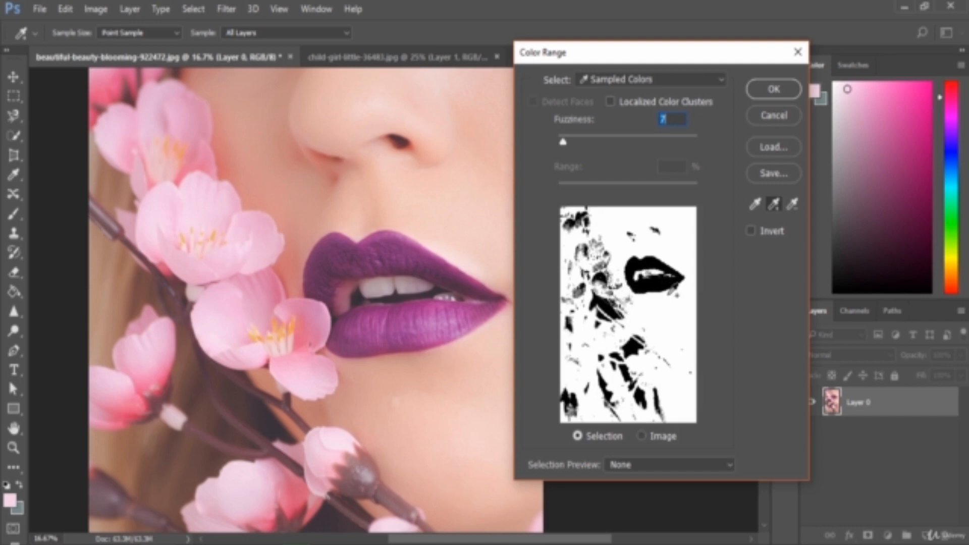
click(601, 310)
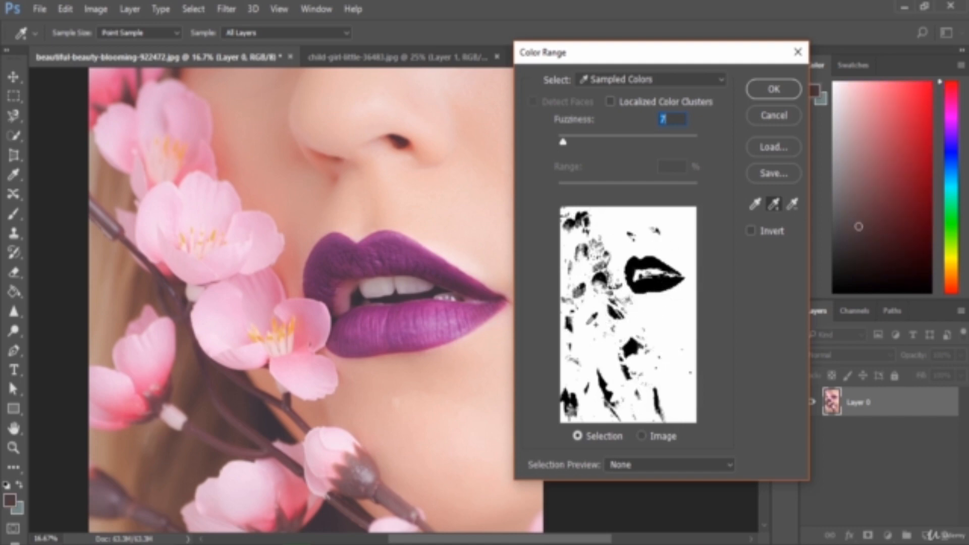
click(582, 211)
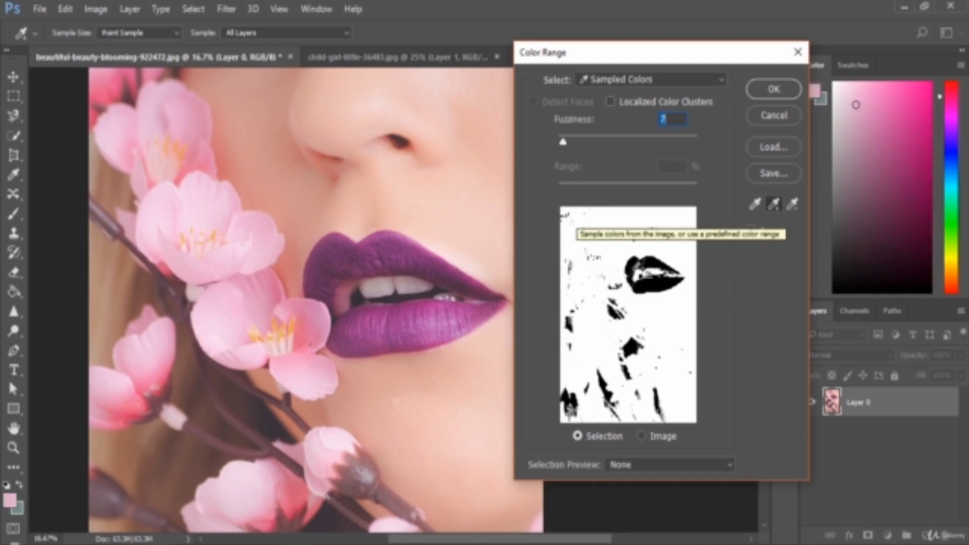
key(shift+Up)
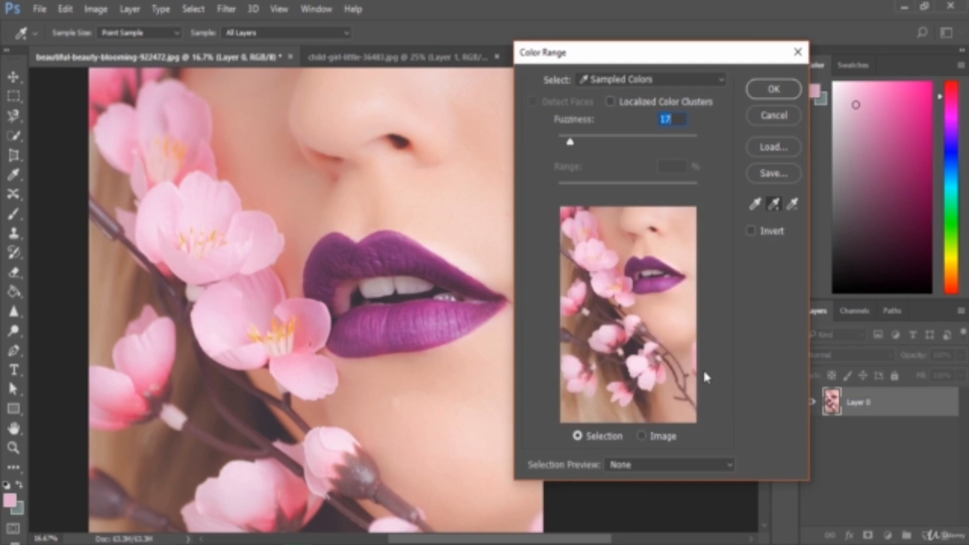
key(shift+Down)
click(775, 91)
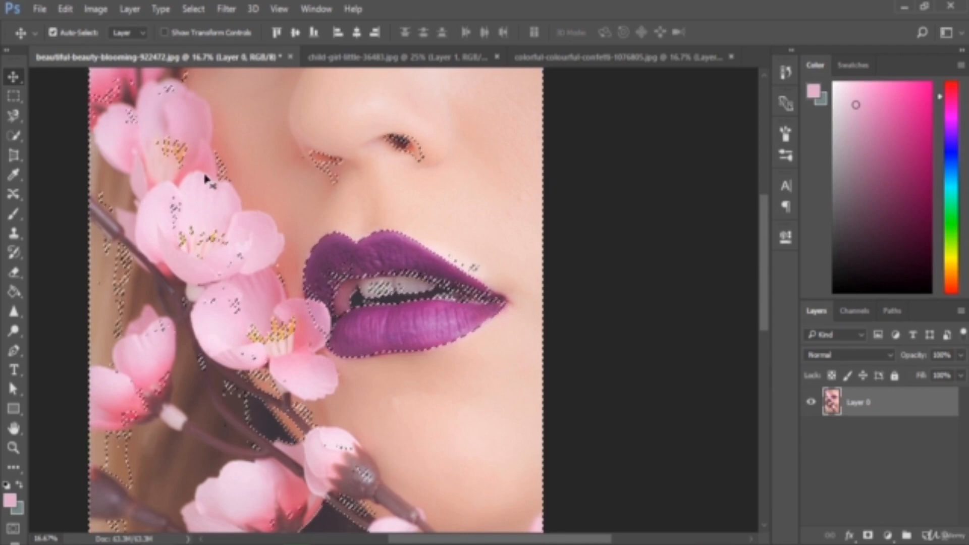
- Narrow the selection to the purple lips with the Quick Selection tool and separate them onto their own layer
click(15, 135)
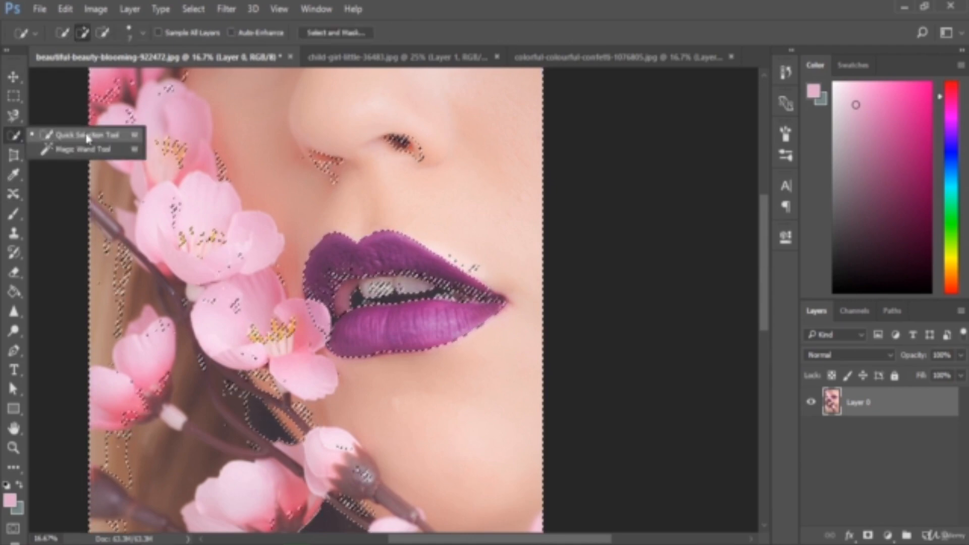
click(61, 132)
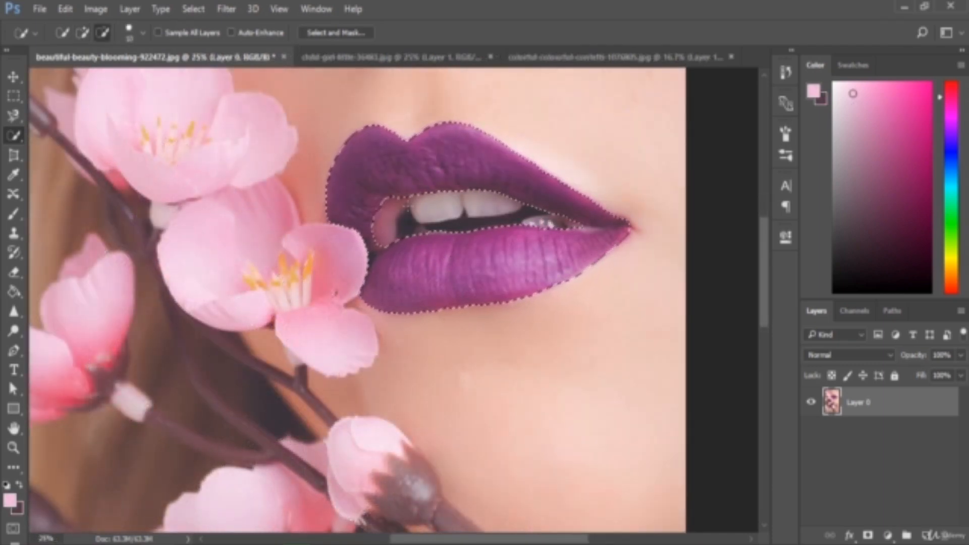
right_click(407, 171)
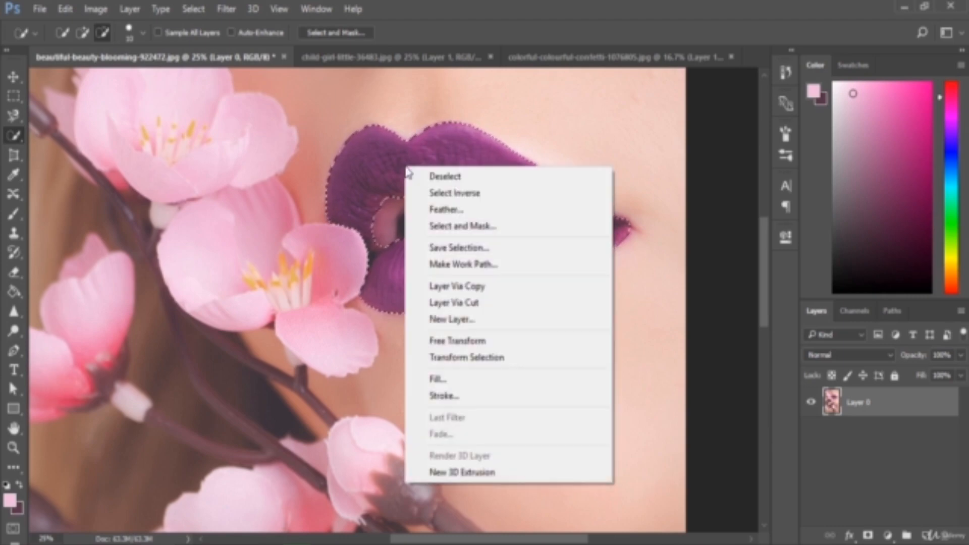
click(498, 307)
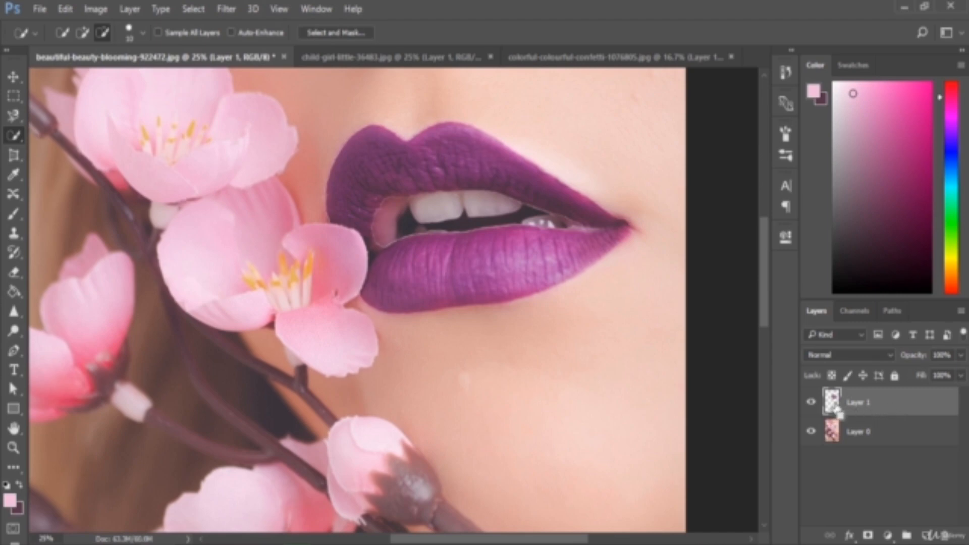
- Load the lips on Layer 1 as a selection and add a pattern fill layer with the confetti pattern
key(ctrl+0)
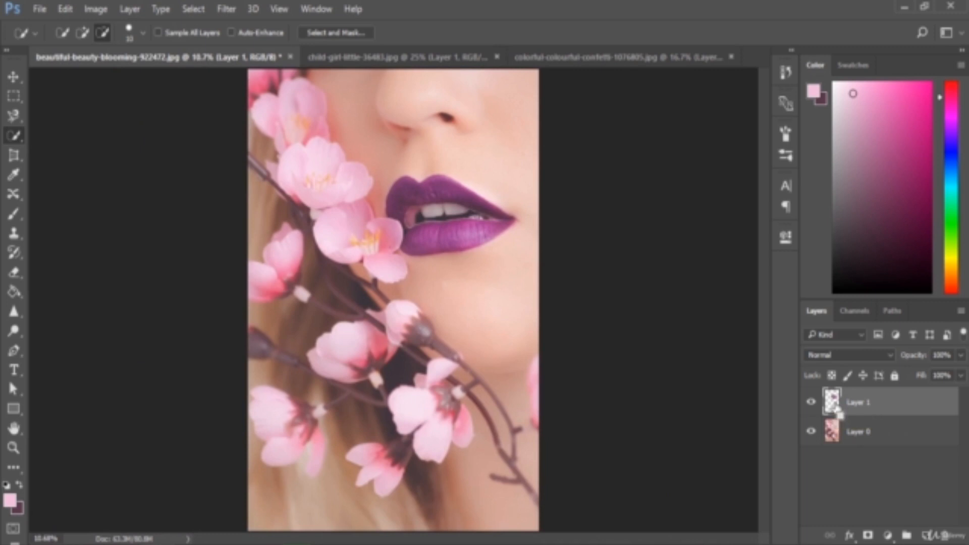
ctrl+click(835, 411)
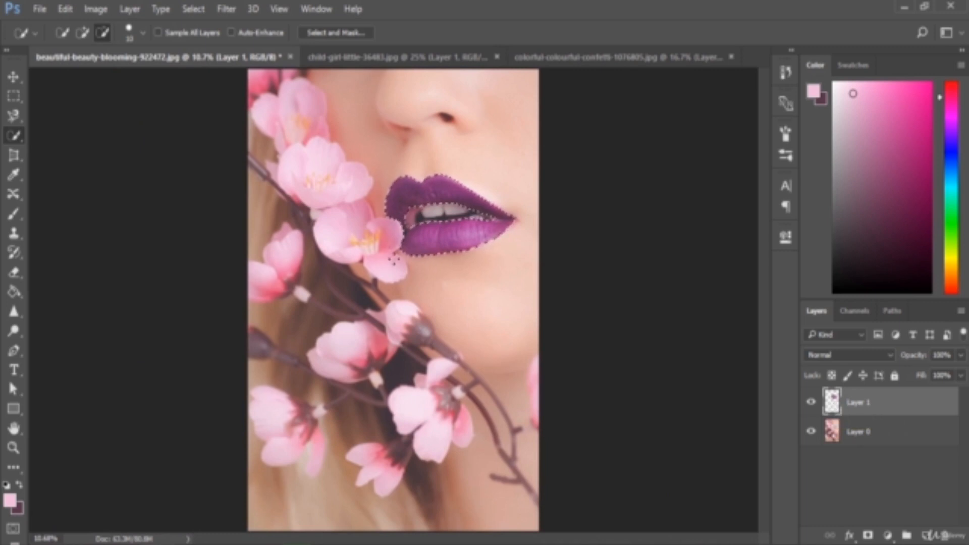
click(888, 536)
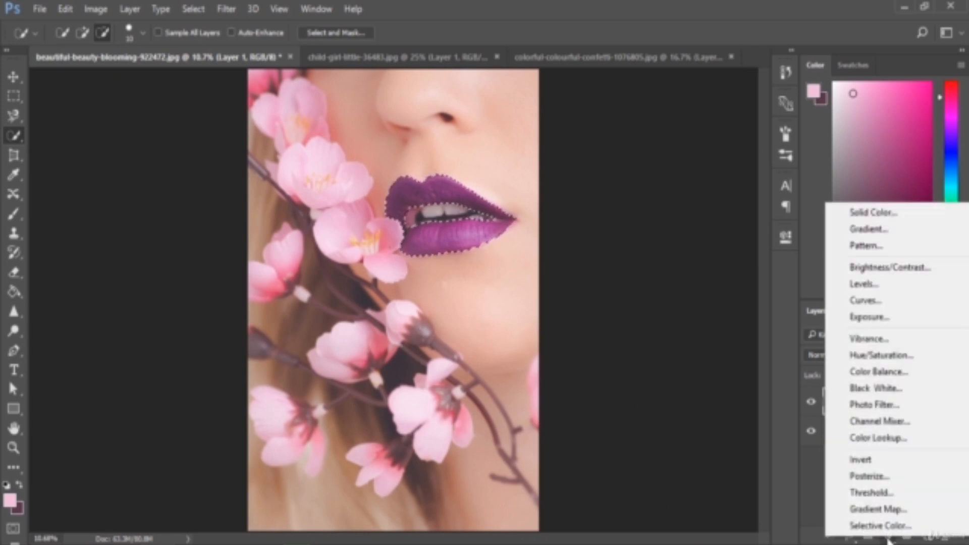
click(908, 246)
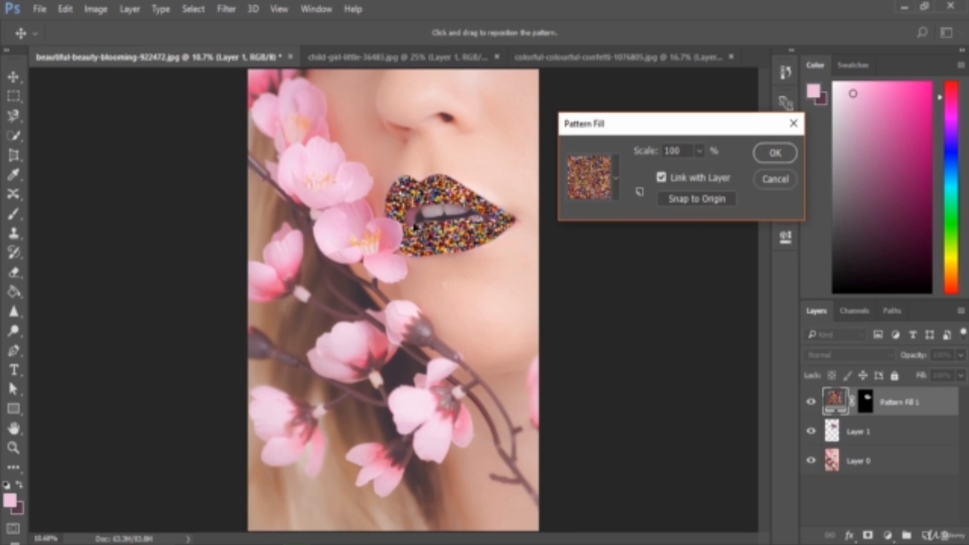
- Set the lips' pattern fill scale to 286% and apply it
click(699, 151)
drag(697, 172, 702, 172)
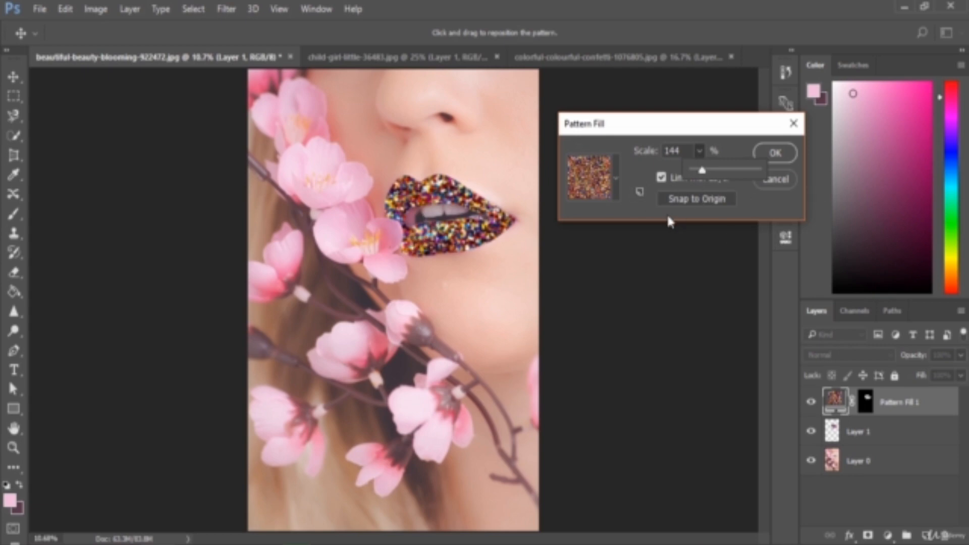
drag(708, 173, 712, 172)
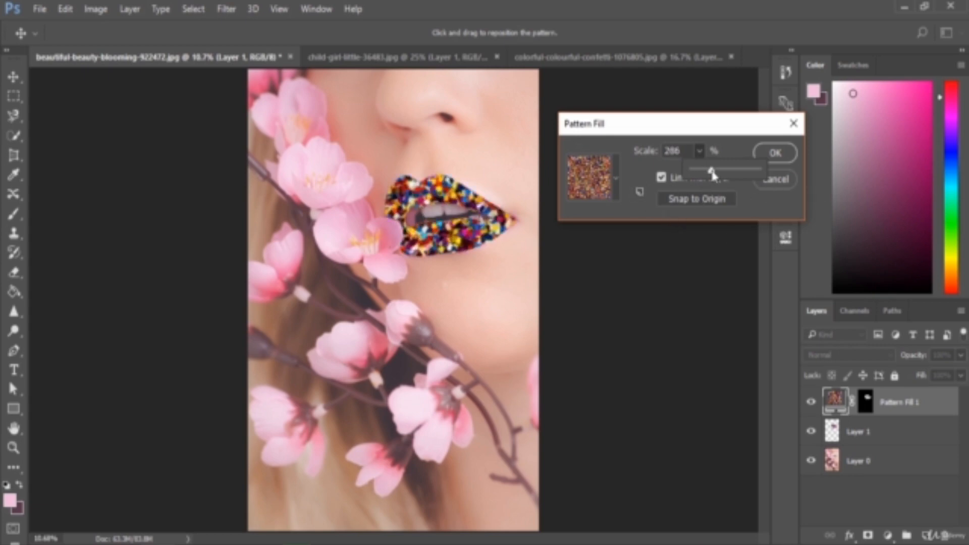
click(775, 154)
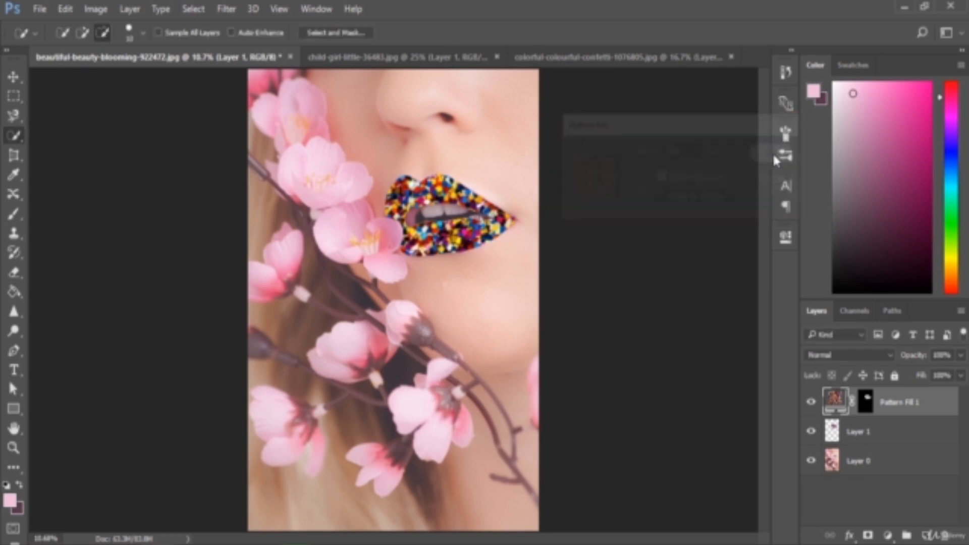
- Open the glitter-red.jpg image and define it as a pattern
click(38, 9)
click(53, 40)
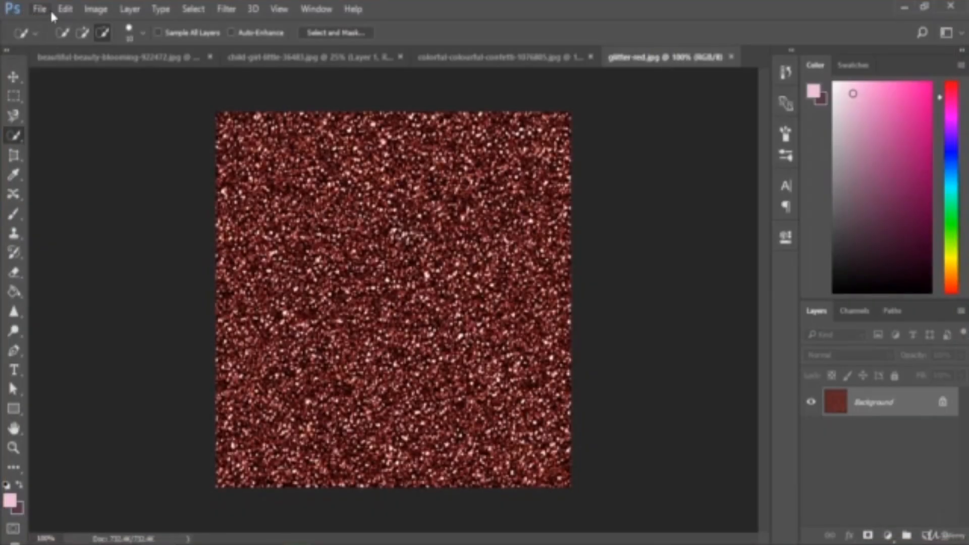
click(61, 8)
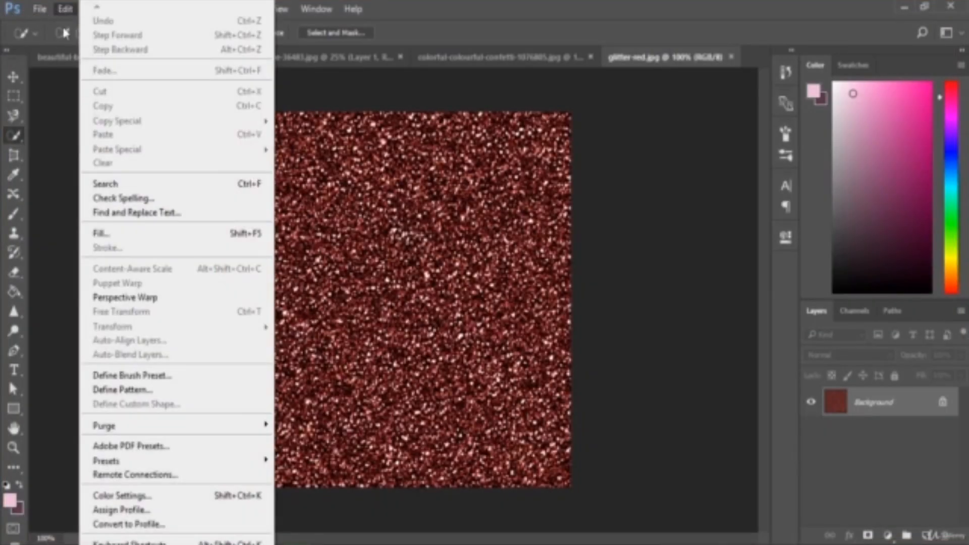
click(179, 390)
click(626, 185)
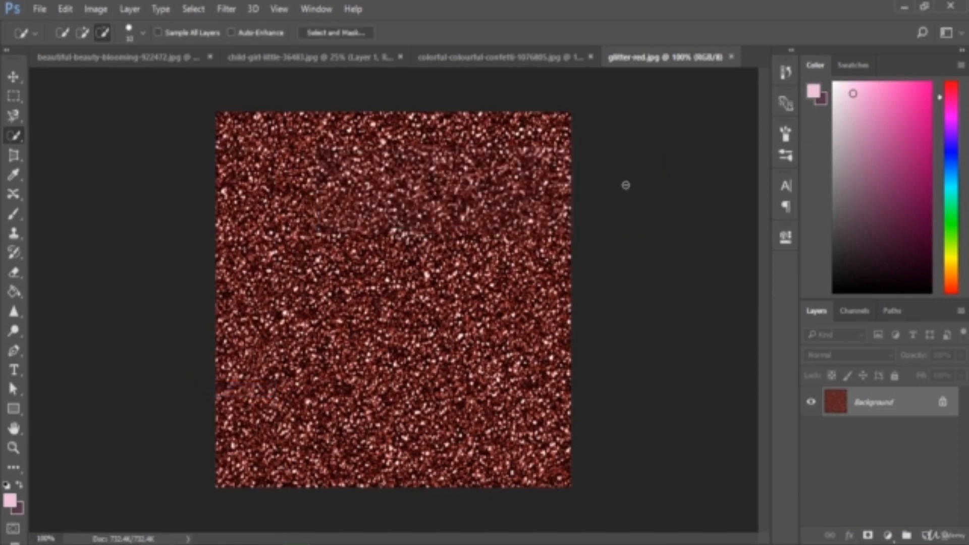
- Switch back to the blossom portrait and change the lips' pattern fill to glitter-red.jpg
click(116, 57)
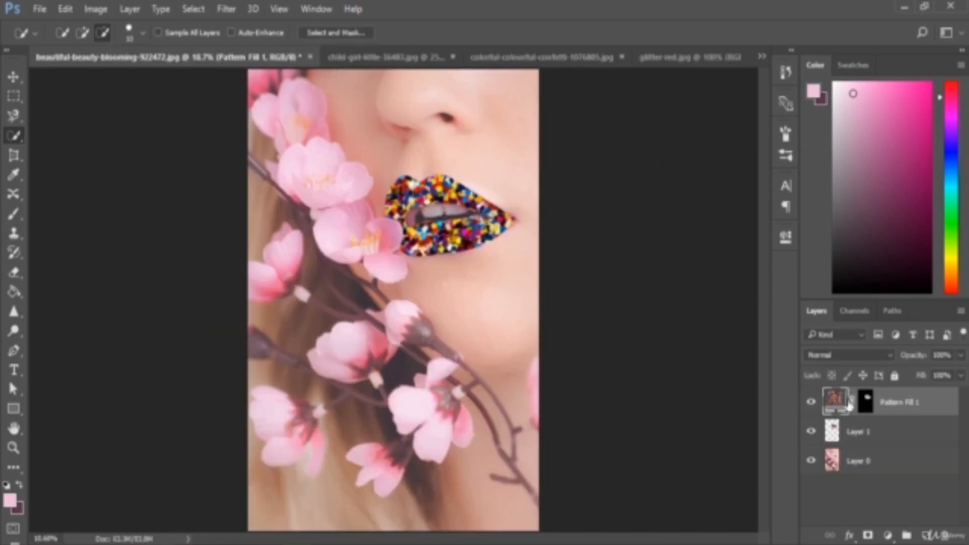
double_click(835, 401)
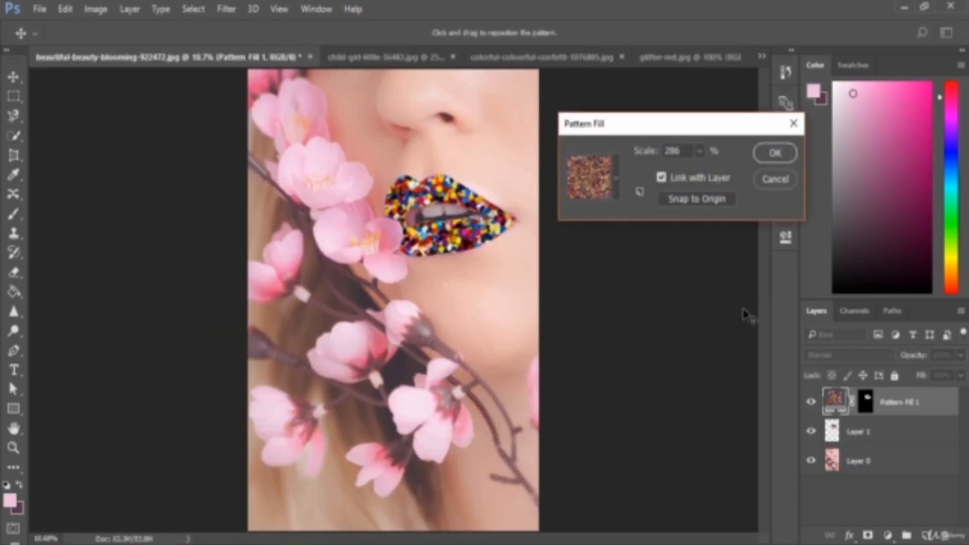
click(614, 178)
scroll(624, 240, down, 1)
click(597, 271)
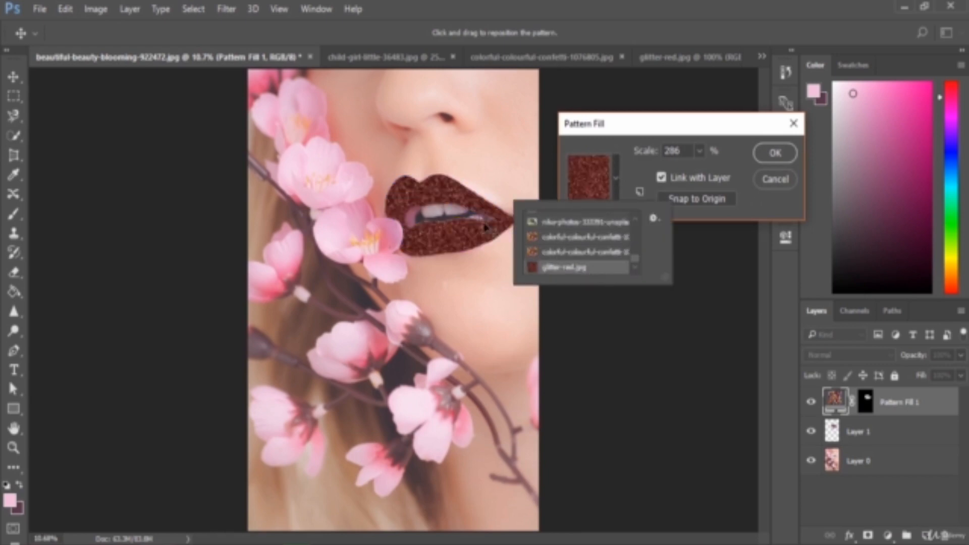
click(787, 154)
click(787, 154)
key(w)
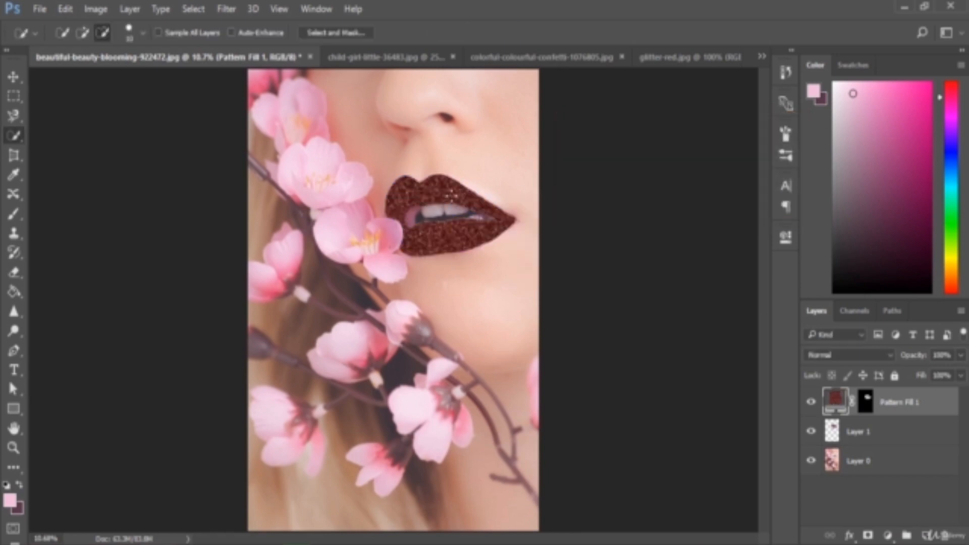
- Switch to the child-girl-little-36483.jpg image and change the dress's pattern fill to glitter-red.jpg
click(425, 54)
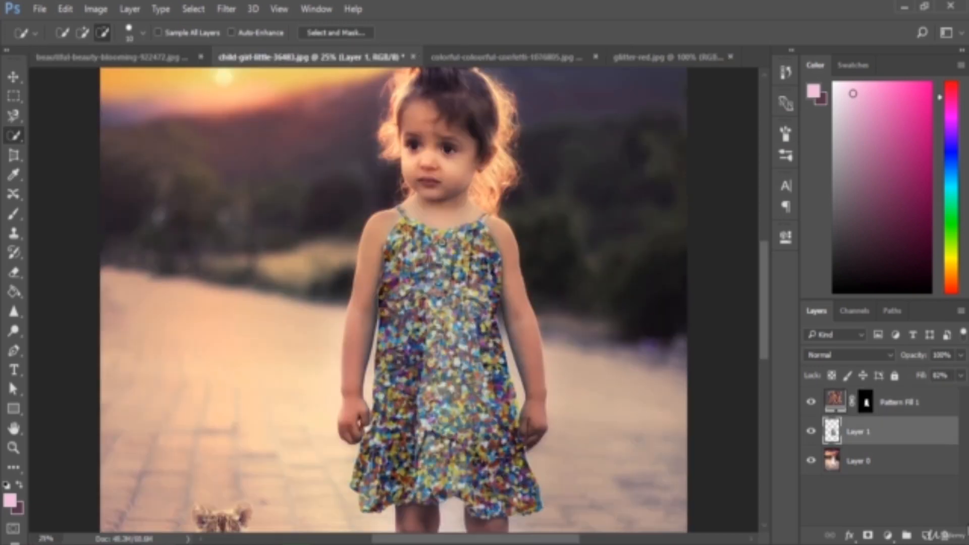
double_click(835, 401)
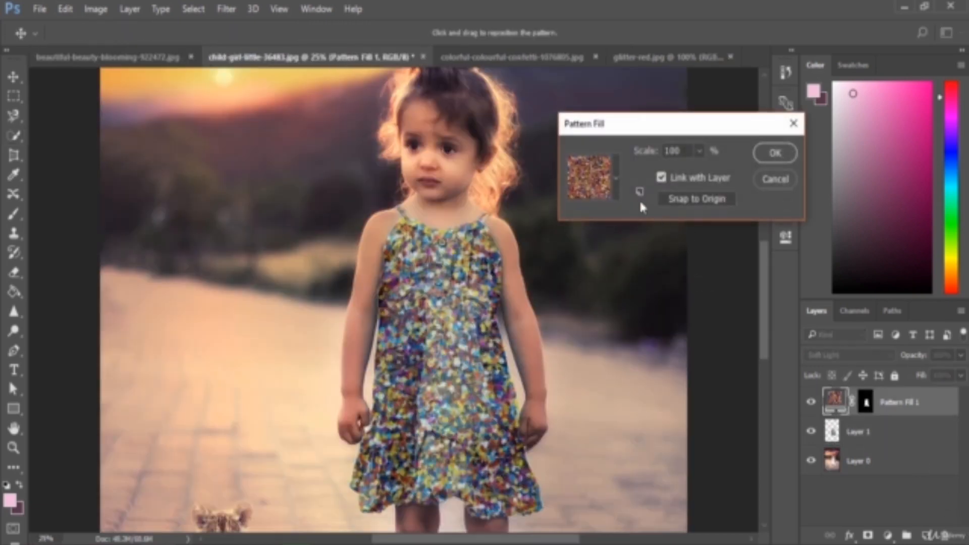
click(616, 178)
click(591, 268)
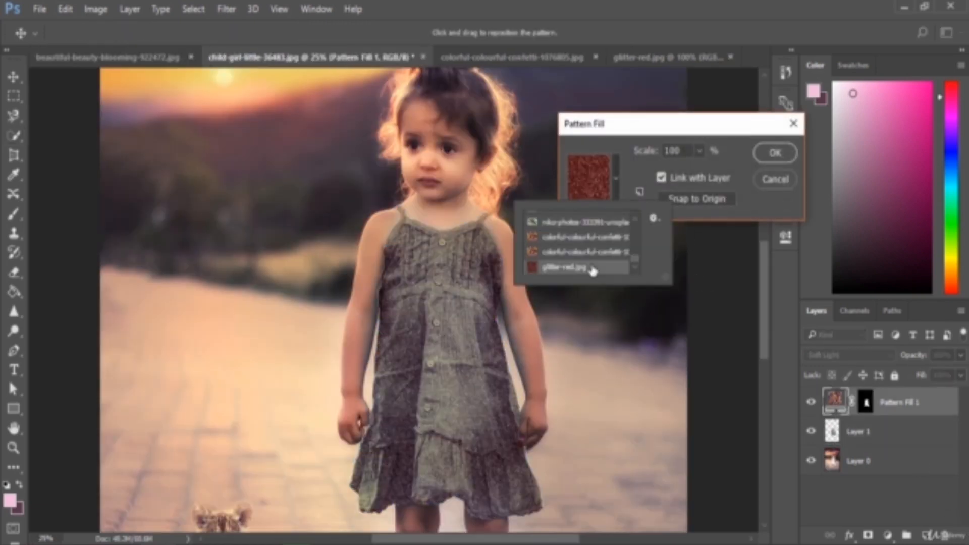
click(776, 160)
key(w)
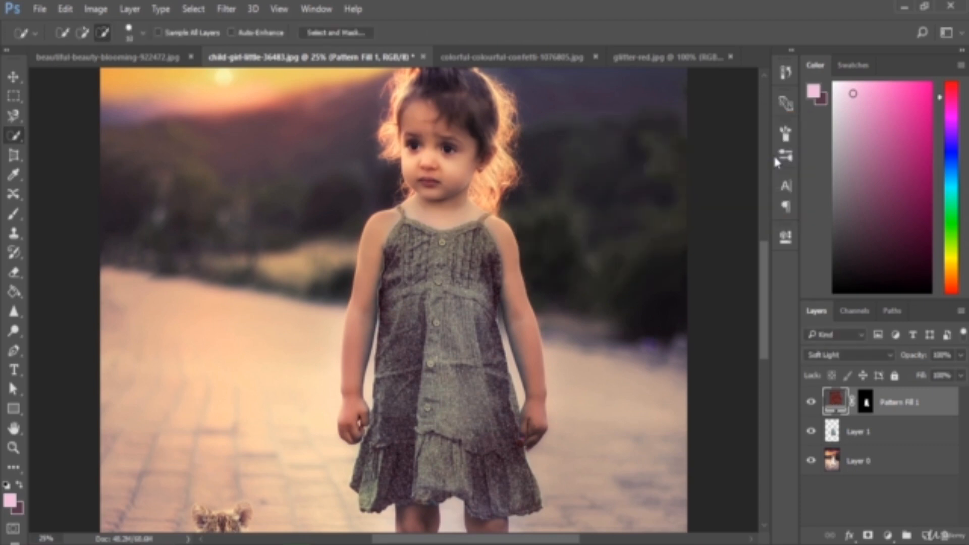
- Set the fill of Layer 1, the dress layer beneath the pattern, to 53%
click(894, 438)
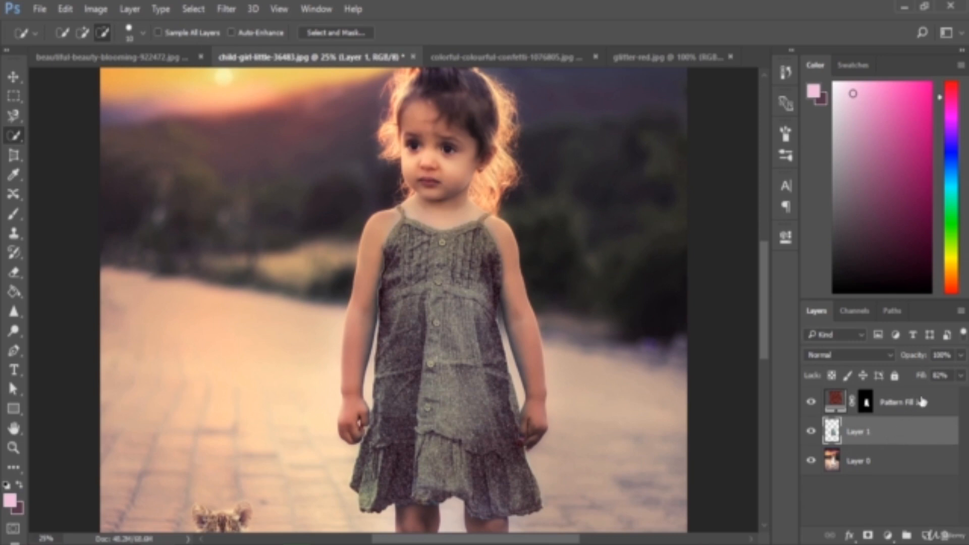
click(961, 375)
drag(957, 396, 930, 395)
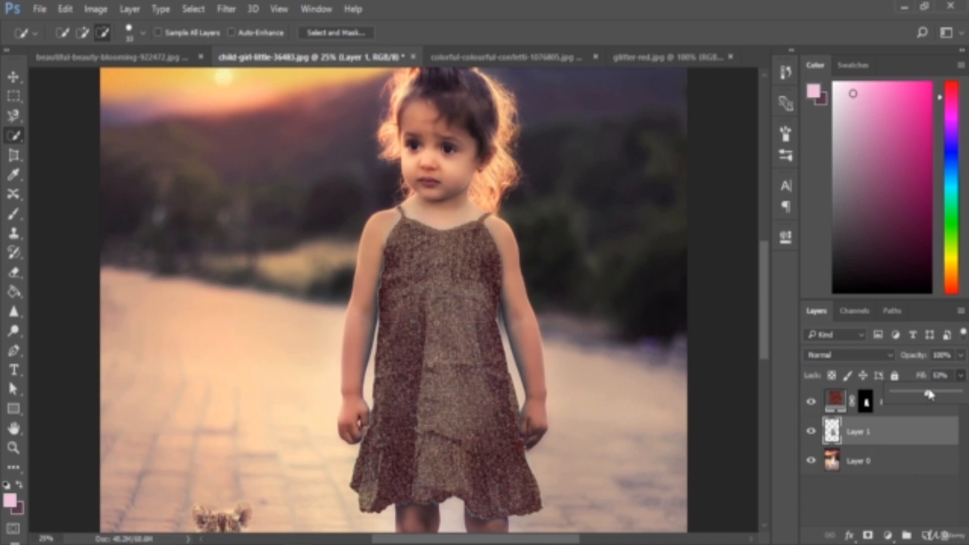
click(920, 434)
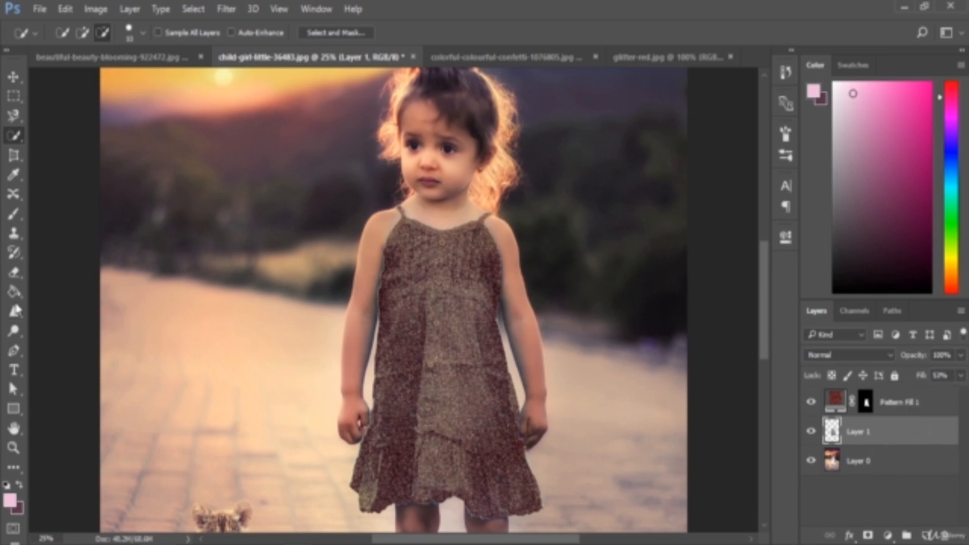
- Rasterize the Pattern Fill 1 layer and brighten the dress with the Dodge tool, using the Highlights range and 83% exposure
click(15, 333)
click(74, 329)
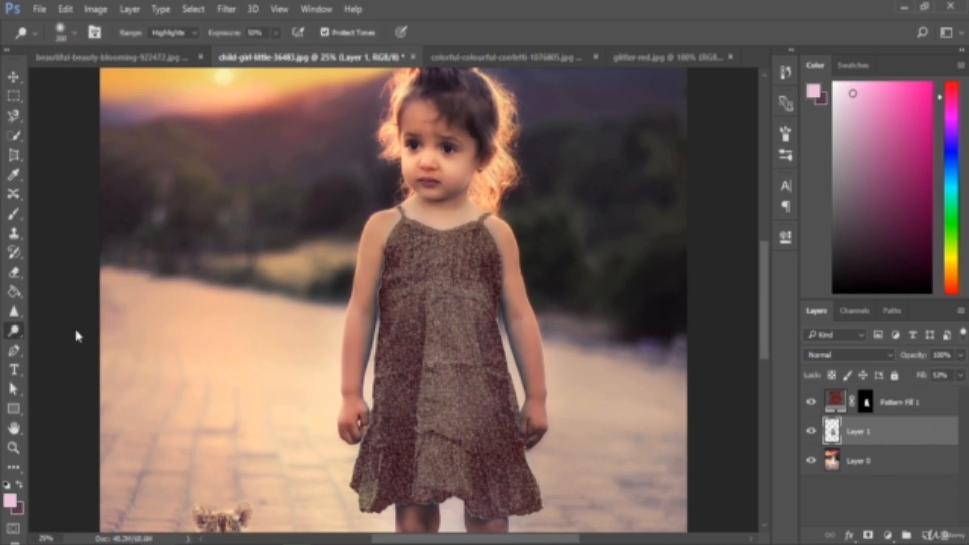
drag(222, 37, 245, 46)
click(838, 403)
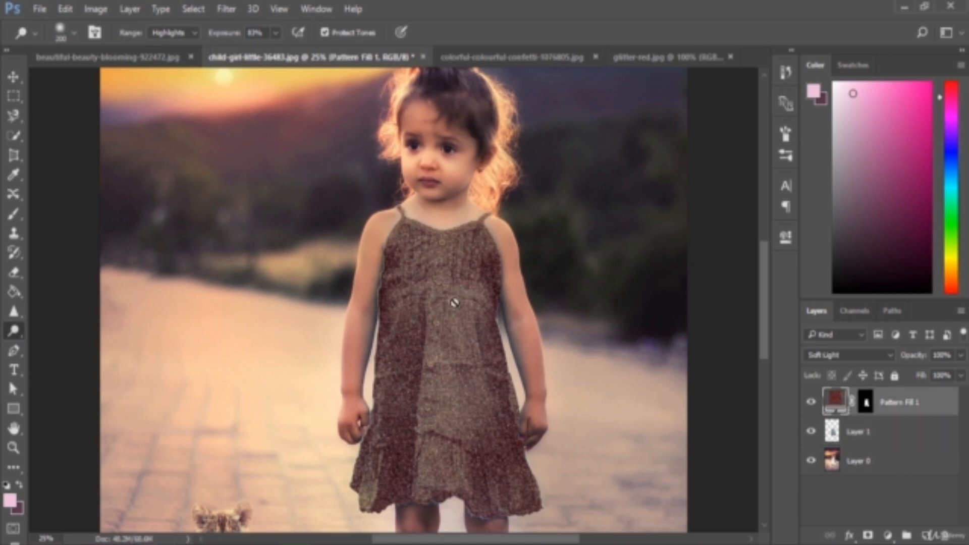
click(452, 320)
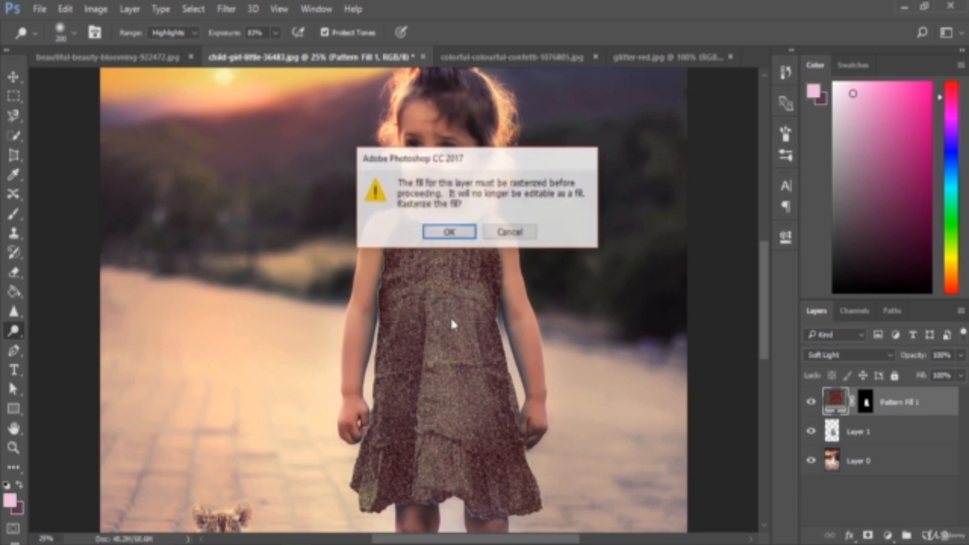
click(449, 232)
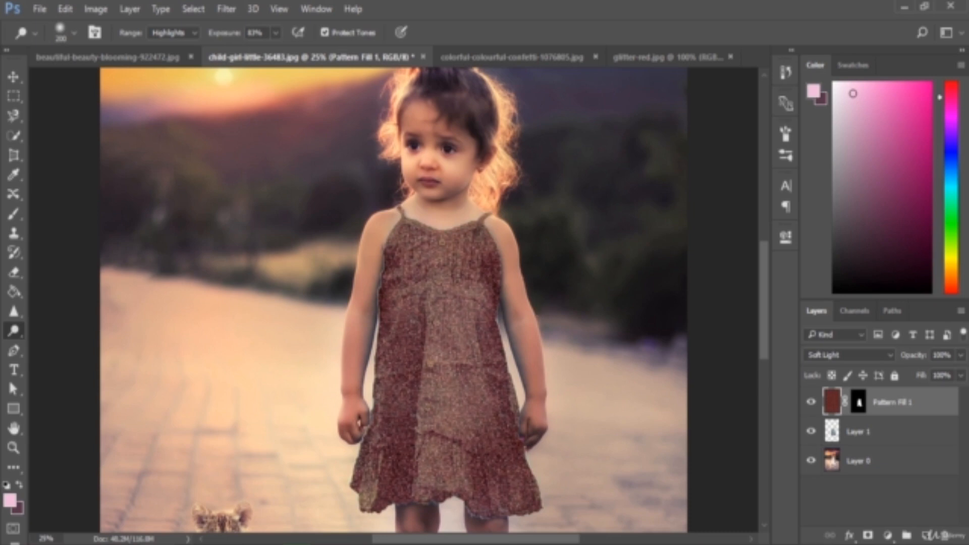
- Add a Hue/Saturation adjustment clipped to the Pattern Fill 1 layer with saturation +53
click(887, 539)
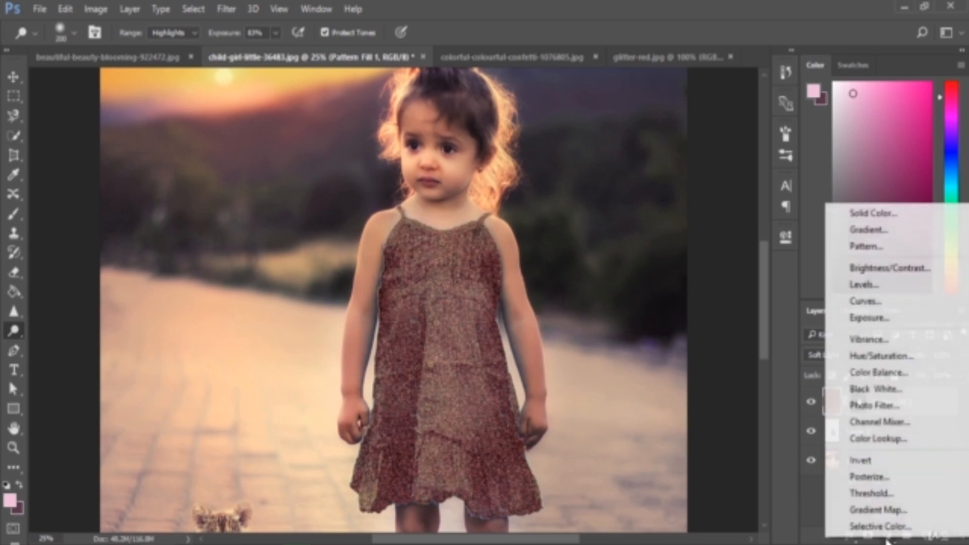
click(888, 356)
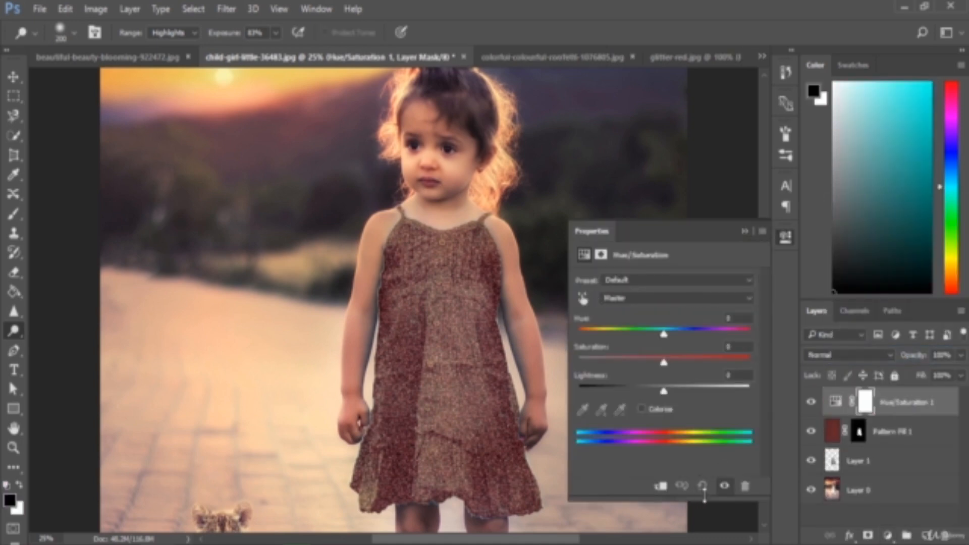
click(660, 489)
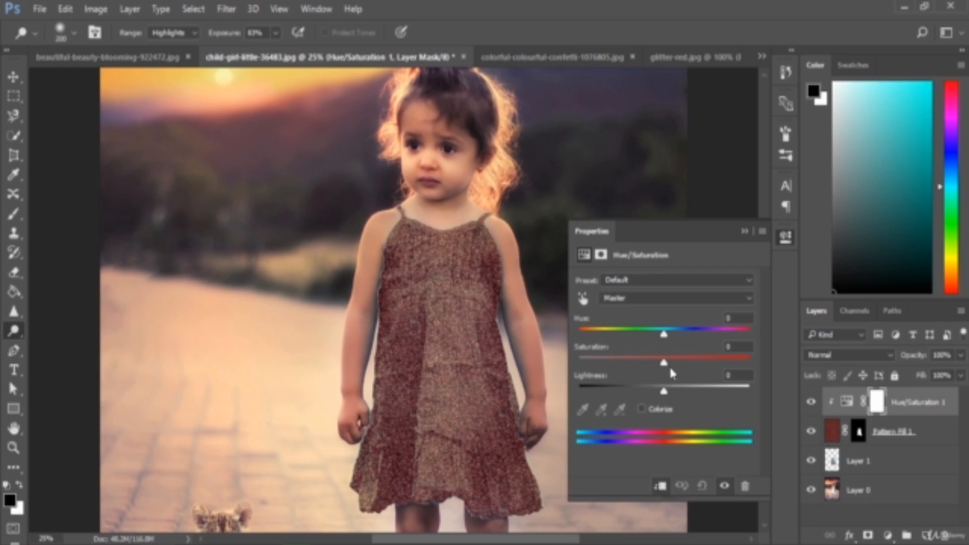
drag(664, 363, 670, 367)
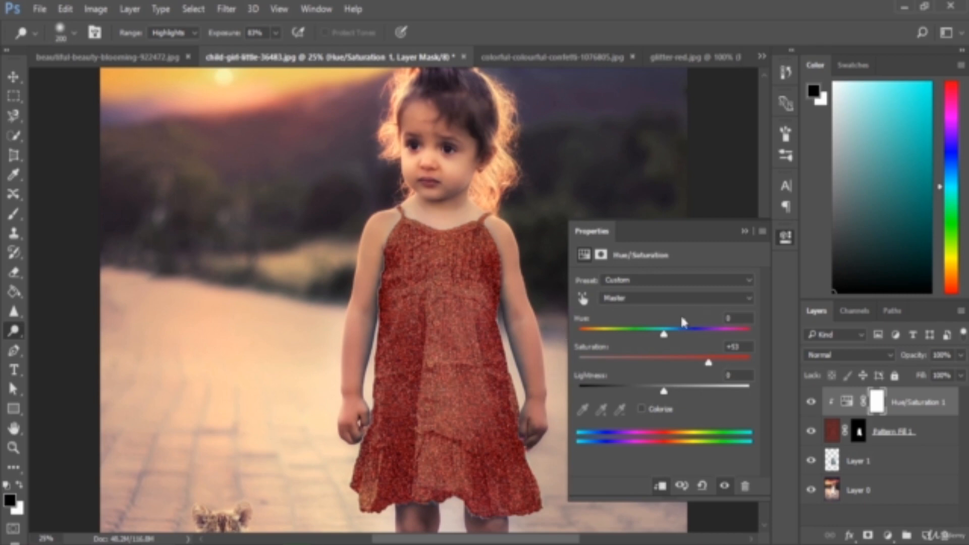
click(742, 230)
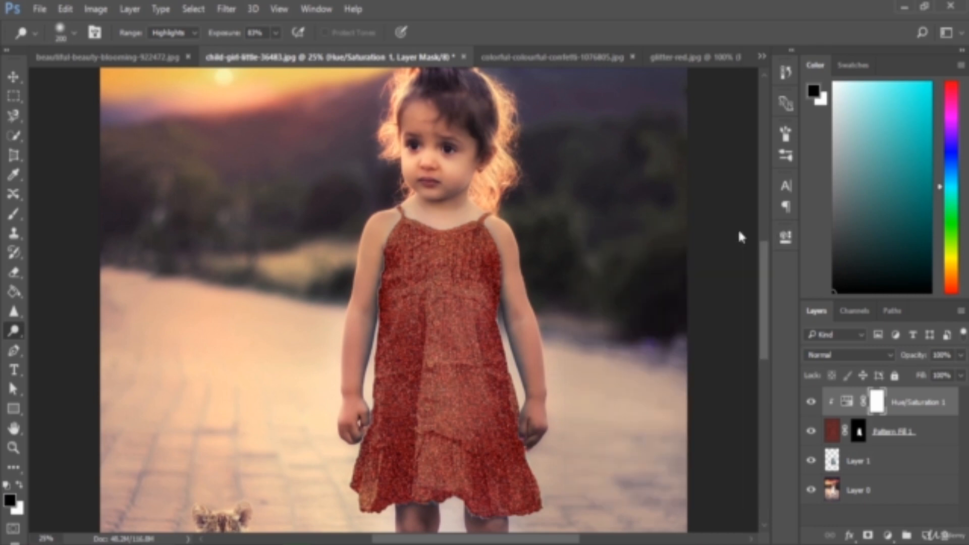
- Compare the dress with and without the Hue/Saturation adjustment
click(812, 402)
click(812, 402)
click(890, 535)
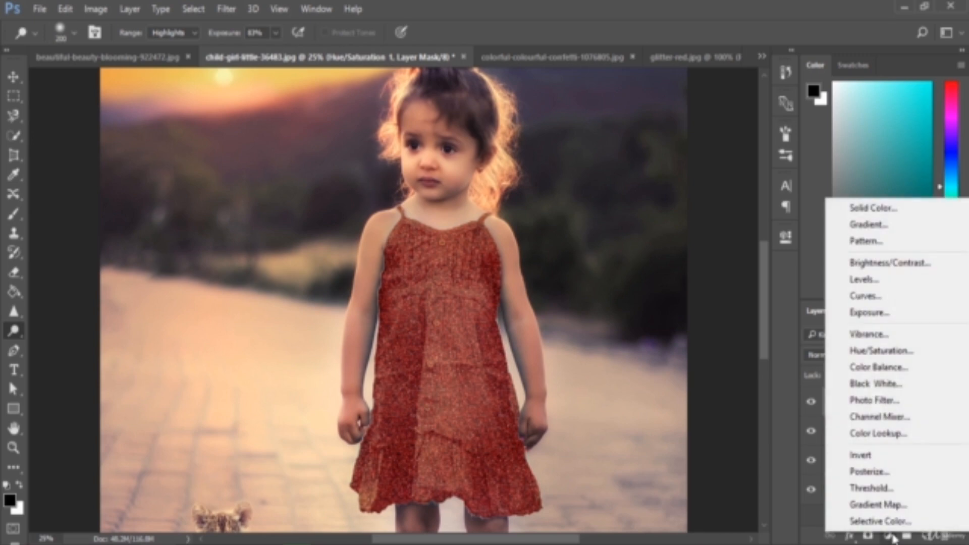
click(891, 538)
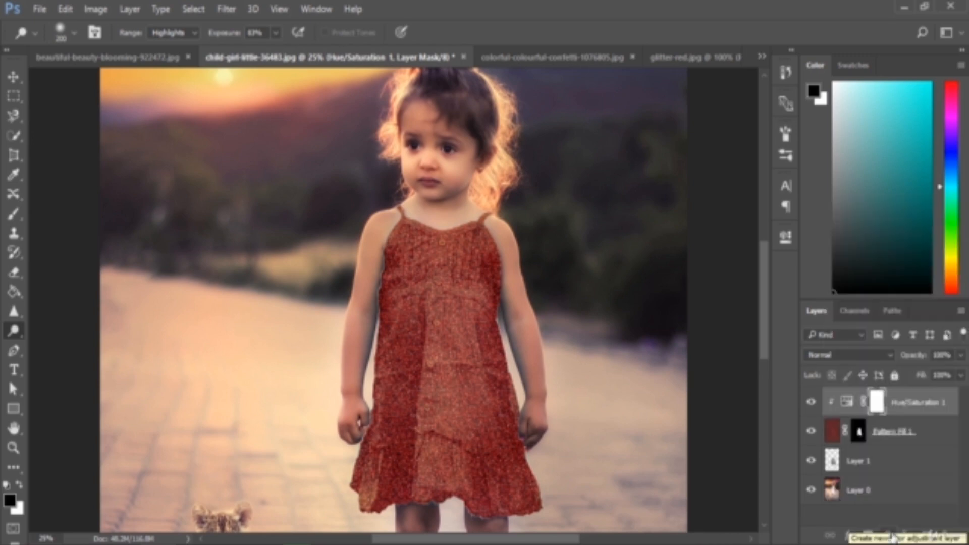